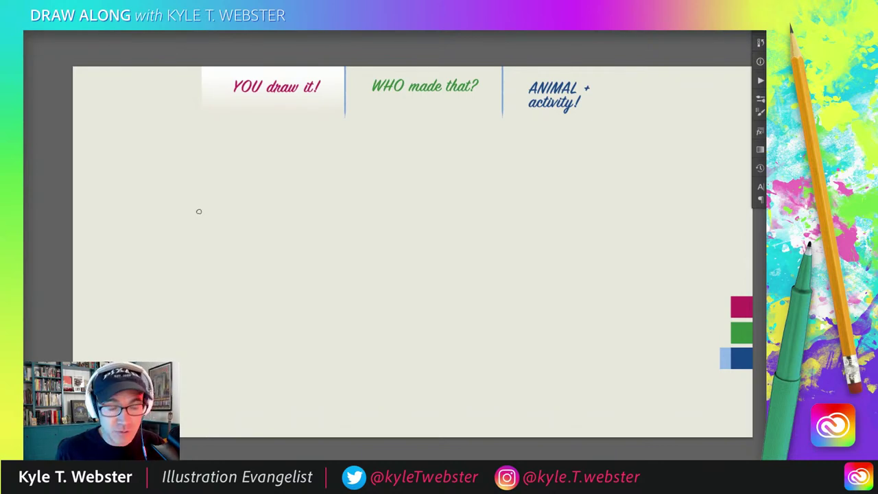
Draw three magenta practice strokes on the canvas.
drag(294, 238, 271, 278)
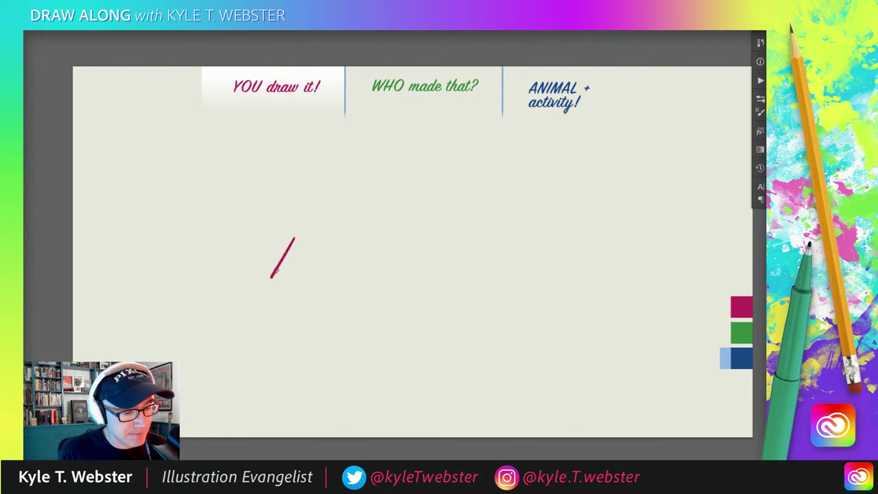
mouse_move(265, 234)
mouse_down()
mouse_move(229, 276)
mouse_move(231, 299)
mouse_up()
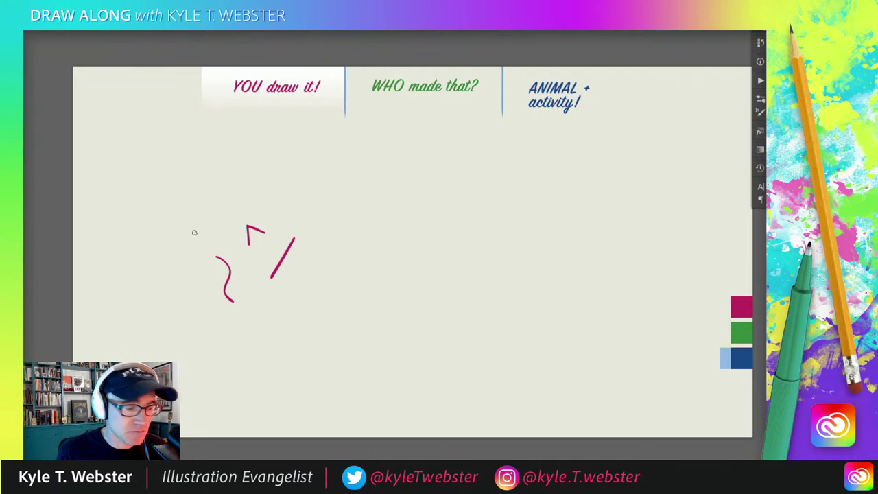
mouse_move(198, 238)
mouse_down()
mouse_move(184, 285)
mouse_move(199, 332)
mouse_move(193, 344)
mouse_up()
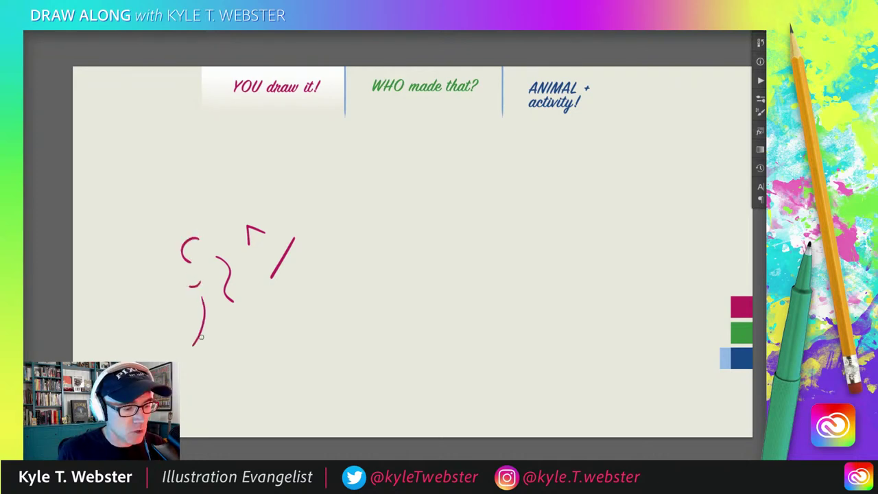
Select the whole canvas, delete the strokes, and deselect, leaving the page blank.
key(ctrl+a)
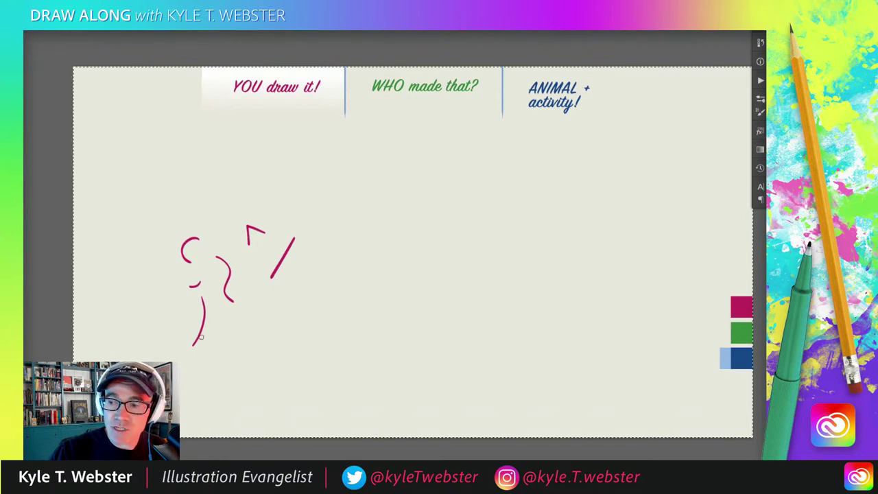
key(Delete)
key(ctrl+d)
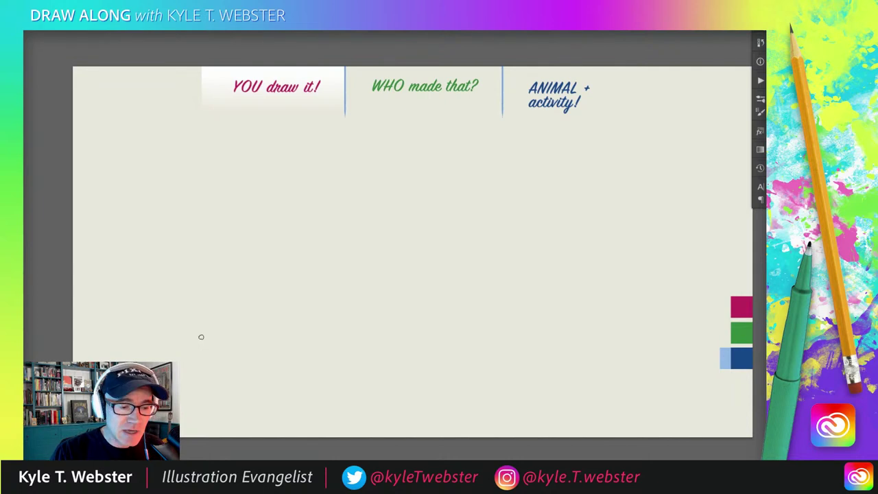
scroll(394, 219, up, 3)
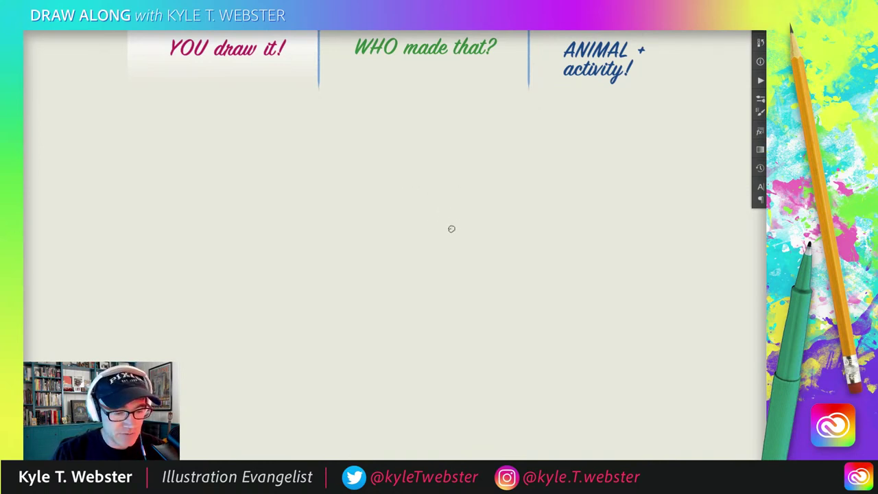
Brush a magenta diamond mid-canvas with a middle crossbar and a short stem below it.
drag(454, 228, 433, 230)
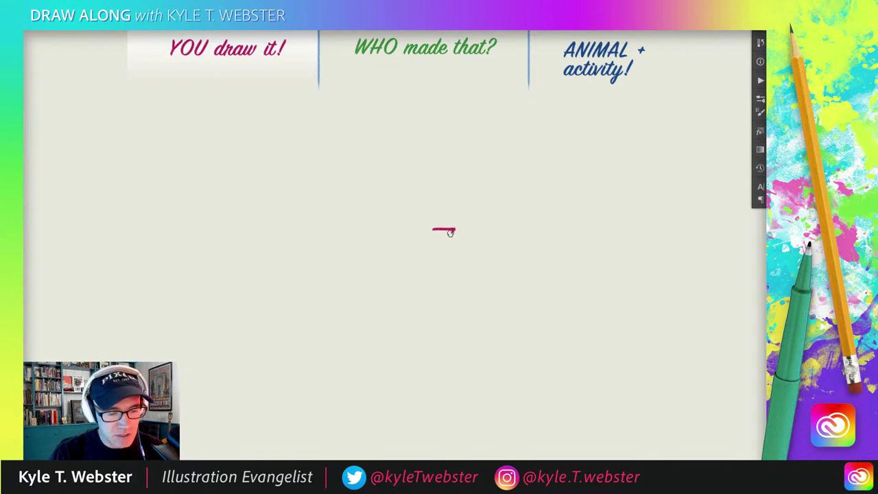
drag(454, 229, 443, 241)
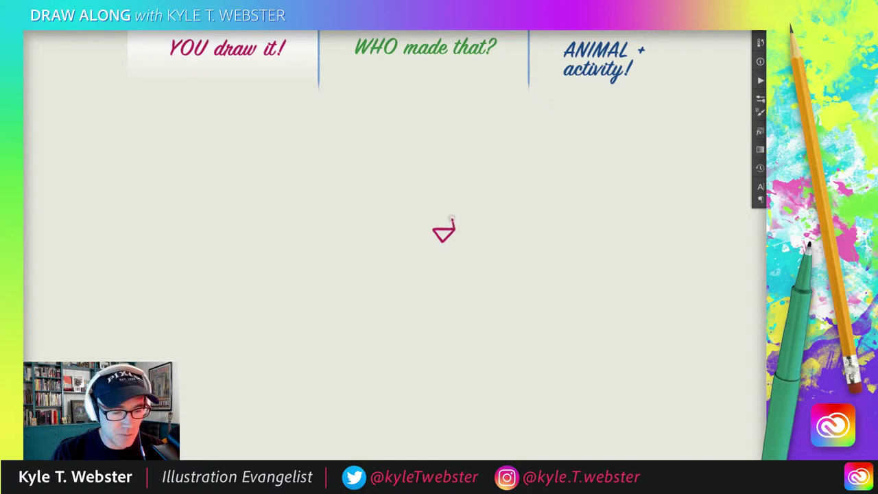
mouse_move(452, 219)
mouse_down()
mouse_move(443, 193)
mouse_move(433, 223)
mouse_up()
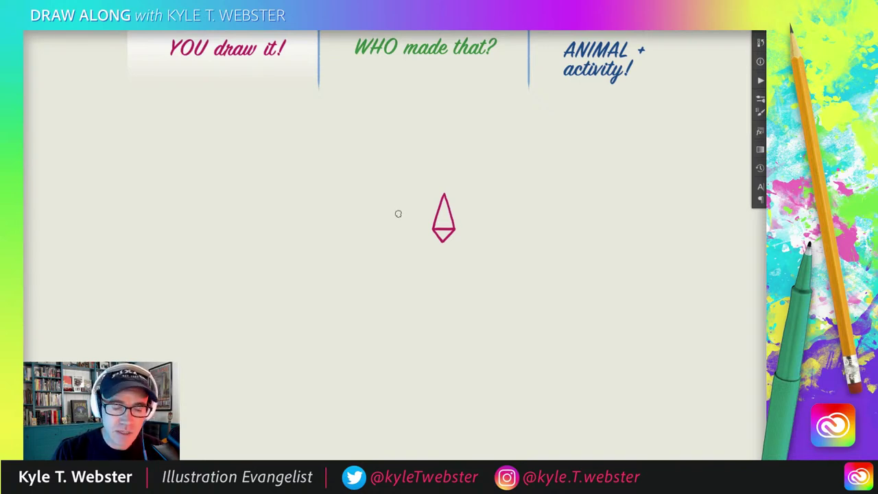
click(442, 250)
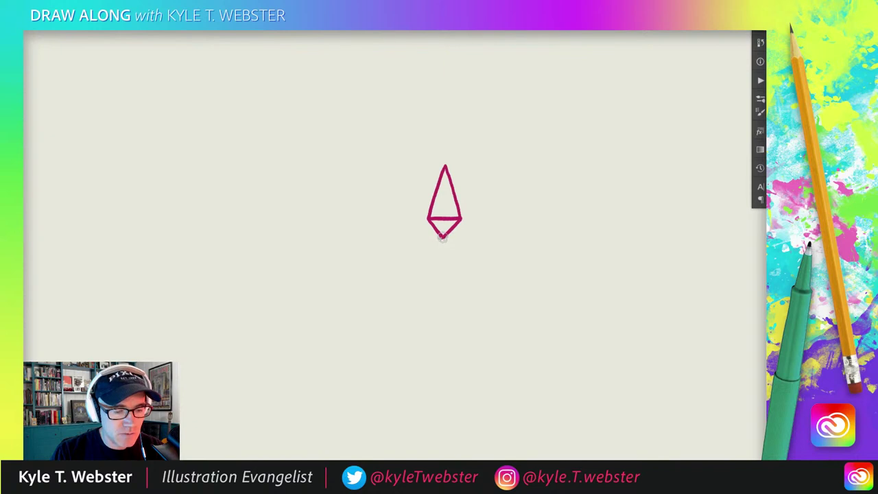
drag(442, 237, 442, 247)
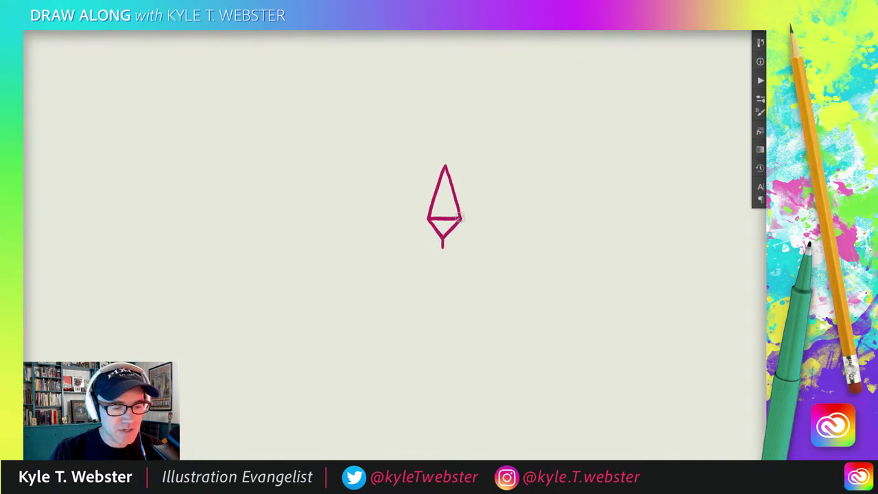
mouse_move(458, 218)
mouse_down()
mouse_move(429, 218)
mouse_move(461, 218)
mouse_up()
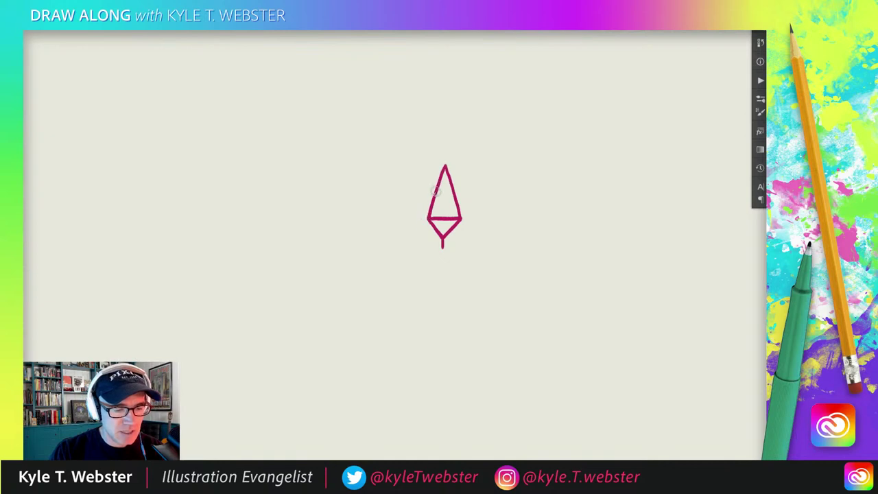
Brush a horizontal line under the stem with a circle at each end, plus a flat roof bar on top.
click(407, 248)
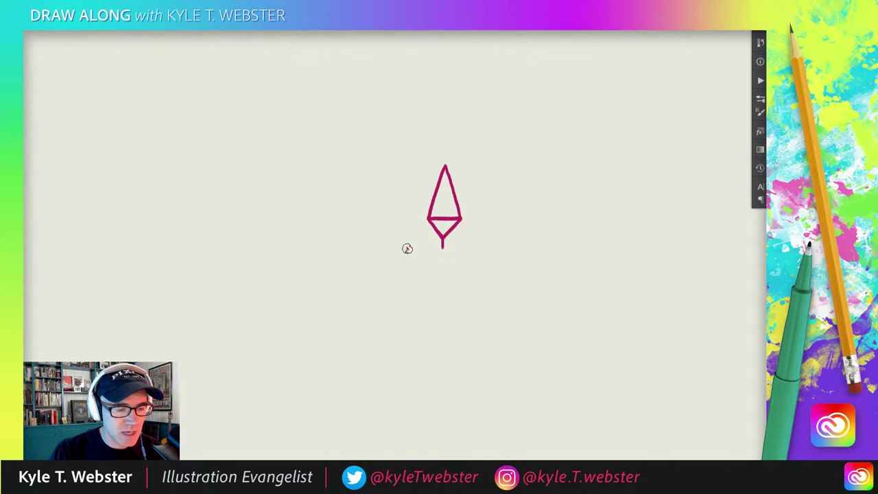
drag(407, 249, 471, 252)
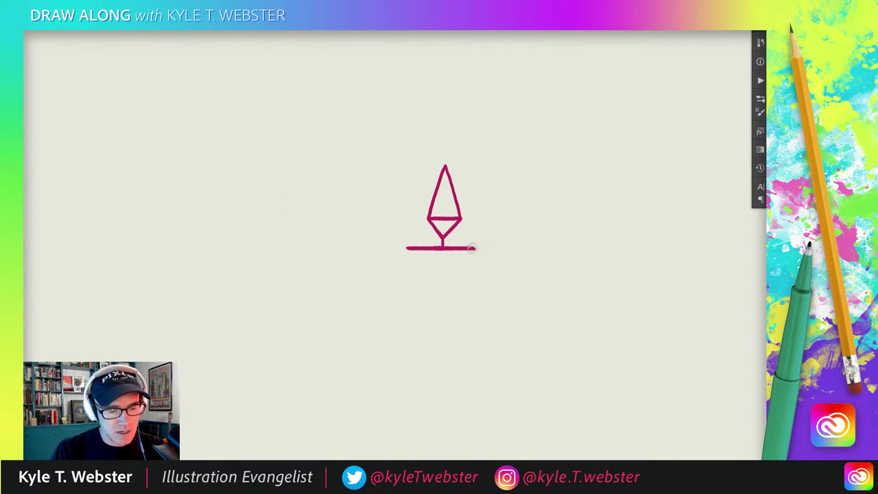
drag(471, 248, 478, 248)
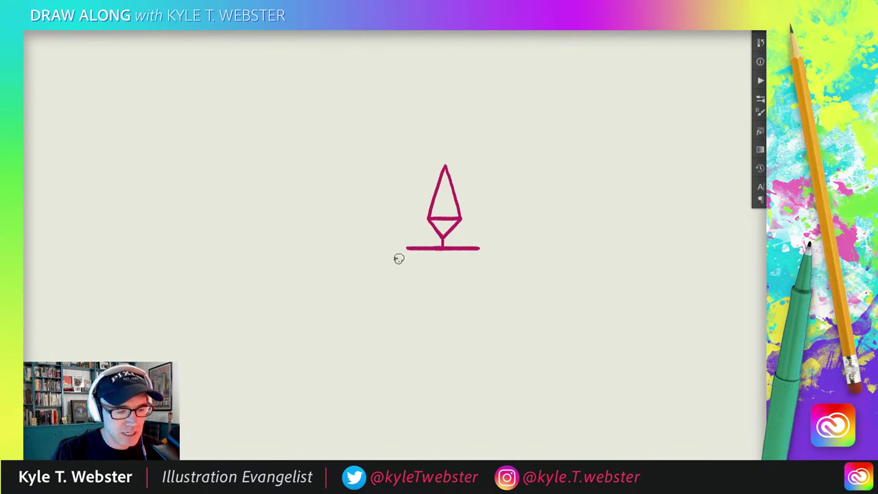
mouse_move(402, 255)
mouse_down()
mouse_move(405, 241)
mouse_move(386, 243)
mouse_move(390, 255)
mouse_move(403, 254)
mouse_up()
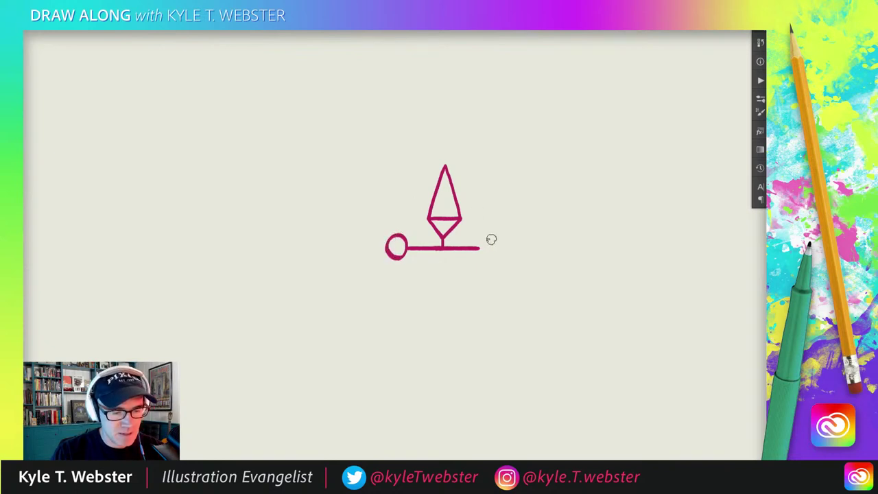
mouse_move(497, 237)
mouse_down()
mouse_move(481, 238)
mouse_move(481, 252)
mouse_move(495, 255)
mouse_move(492, 235)
mouse_up()
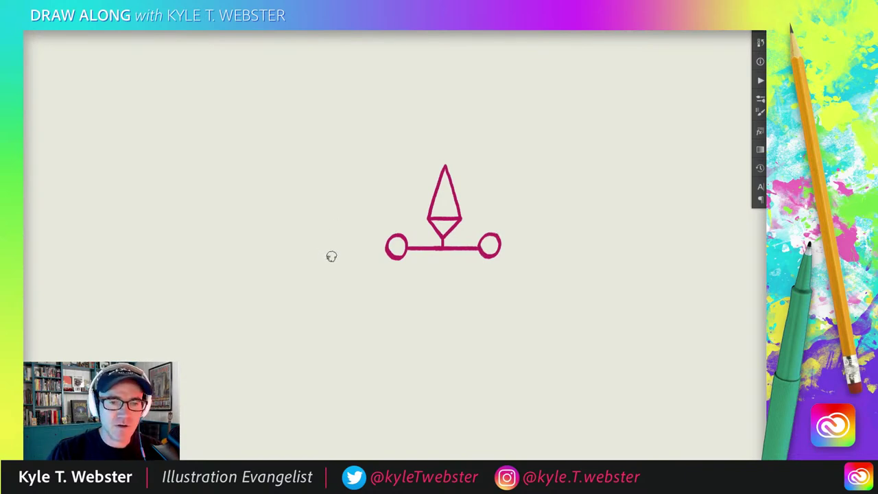
drag(401, 204, 395, 220)
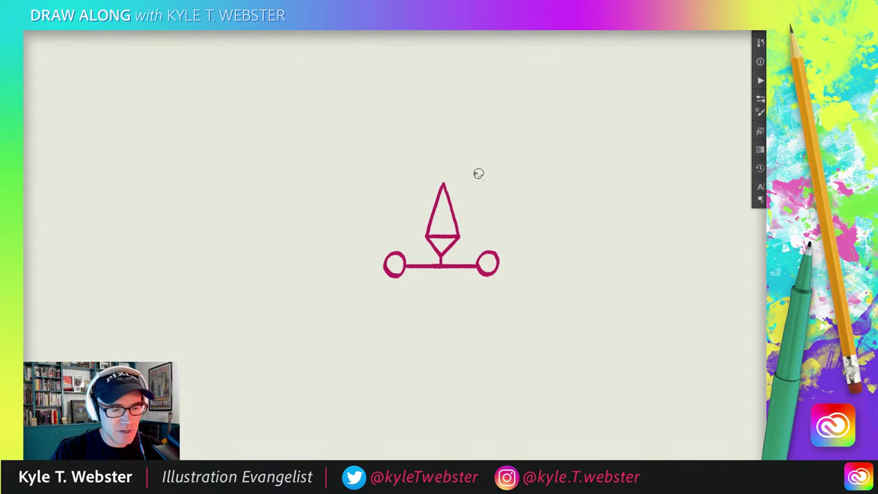
drag(484, 180, 409, 184)
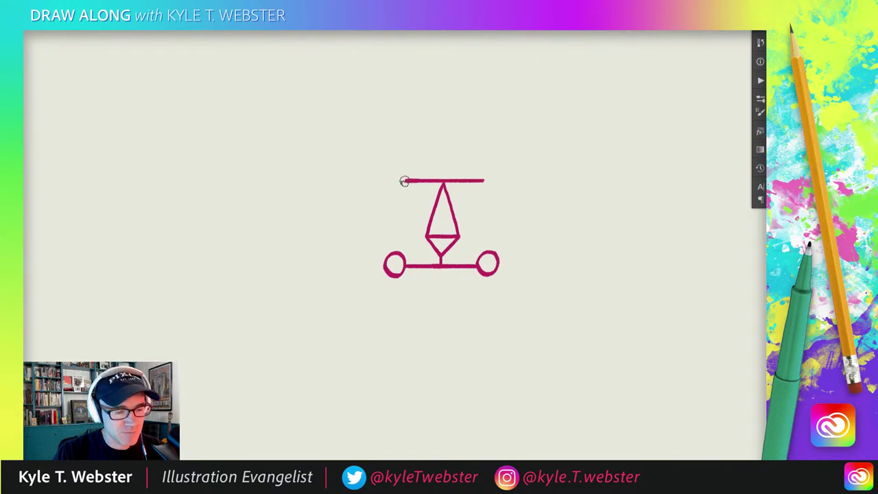
Draw two sloping sides down from the roof bar, each ending in a hooked tail.
drag(405, 181, 382, 216)
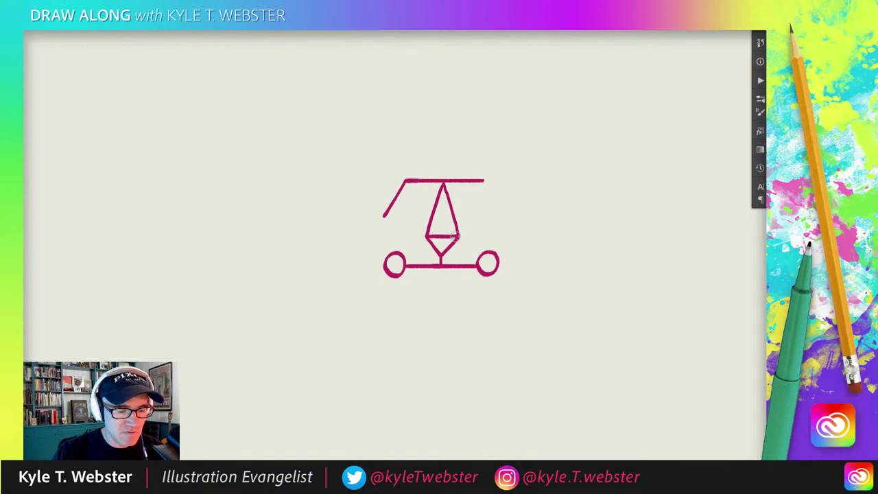
drag(386, 213, 379, 224)
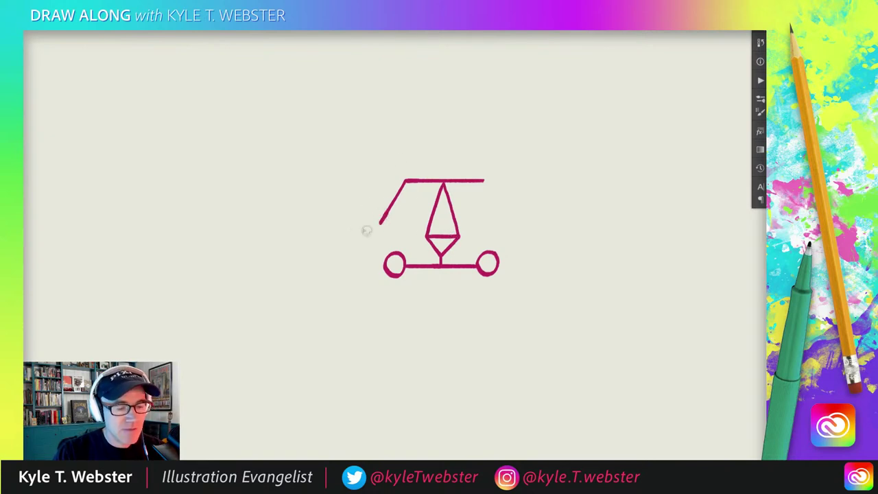
drag(380, 218, 365, 227)
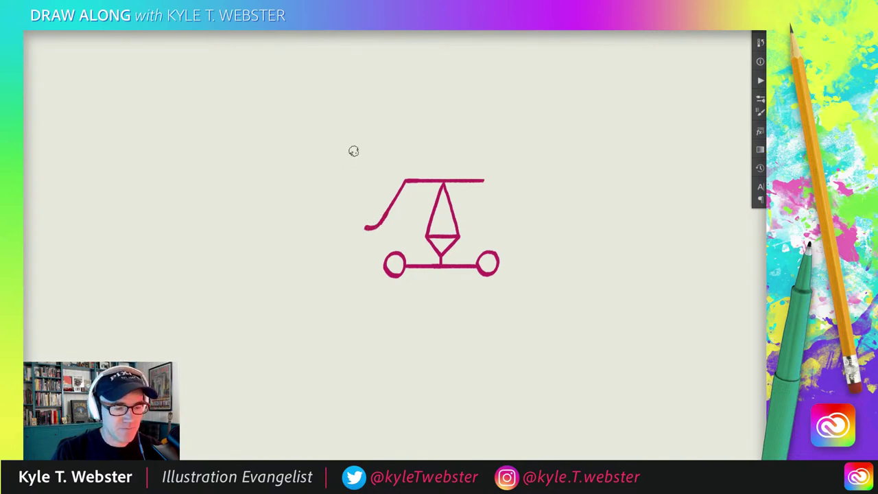
drag(483, 180, 516, 225)
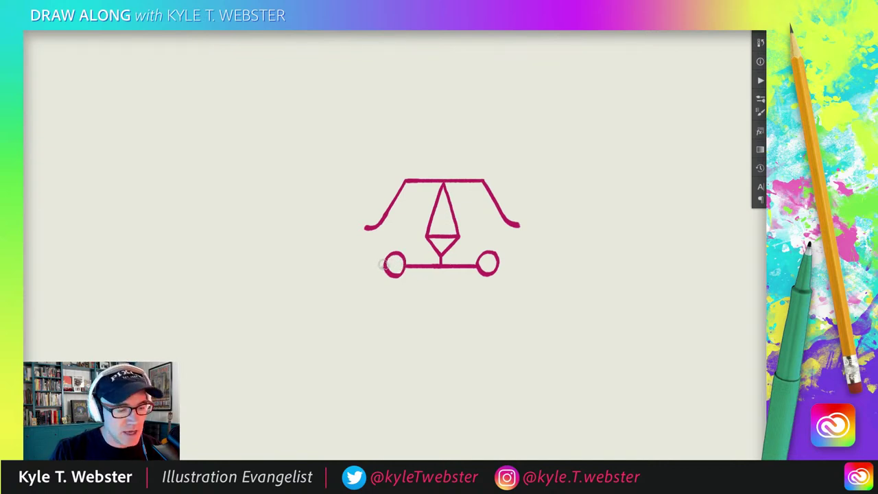
Extend the ground line past both wheels and add motion lines at the car's left end.
drag(384, 266, 311, 265)
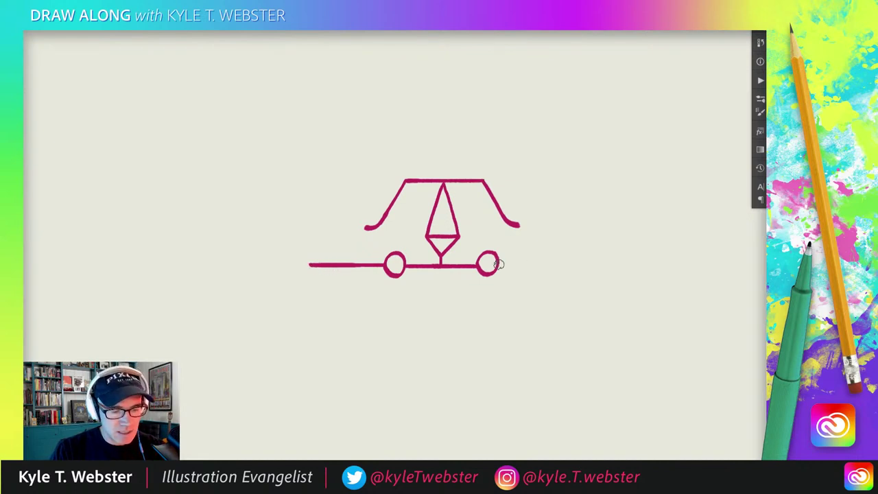
drag(498, 265, 570, 265)
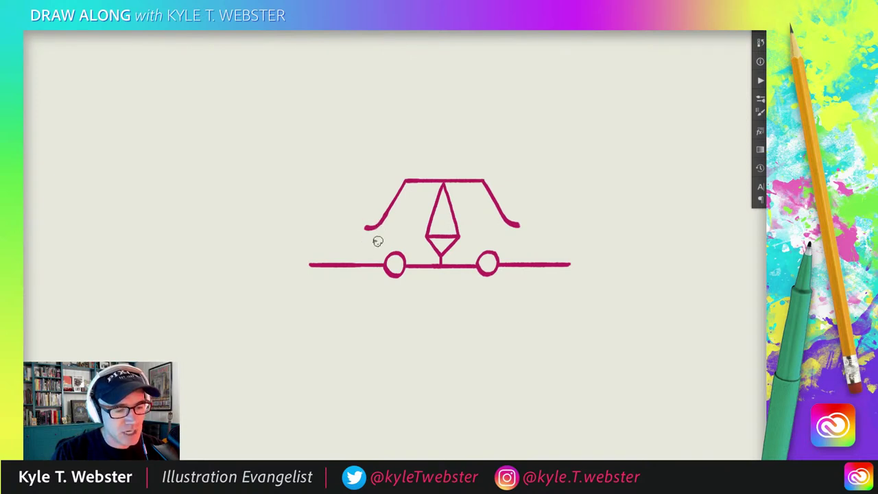
mouse_move(381, 240)
mouse_down()
mouse_move(365, 241)
mouse_move(363, 252)
mouse_up()
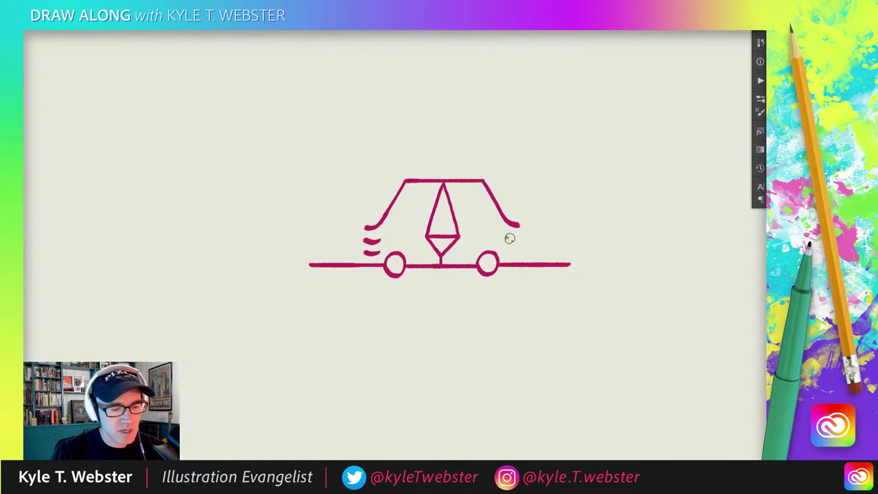
Add a motion line at the right end, dot a mark on each side of the diamond, and start the left ear.
mouse_move(506, 239)
mouse_down()
mouse_move(521, 240)
mouse_move(521, 252)
mouse_up()
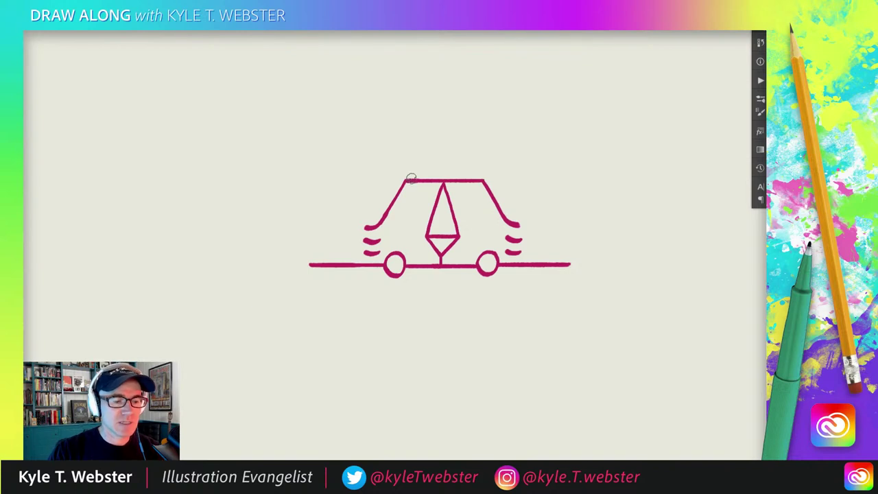
click(476, 223)
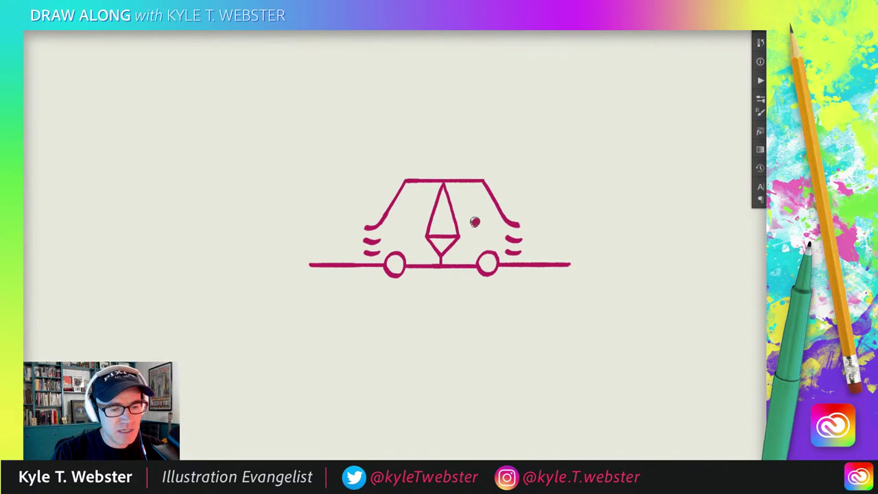
click(410, 221)
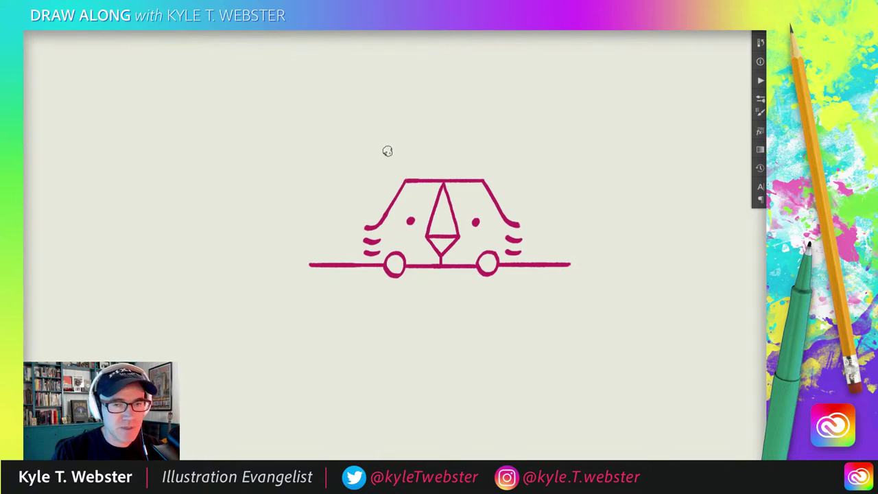
drag(404, 180, 384, 158)
Draw both pointed ear outlines from the head corners and an inner line in the left ear.
drag(482, 179, 505, 155)
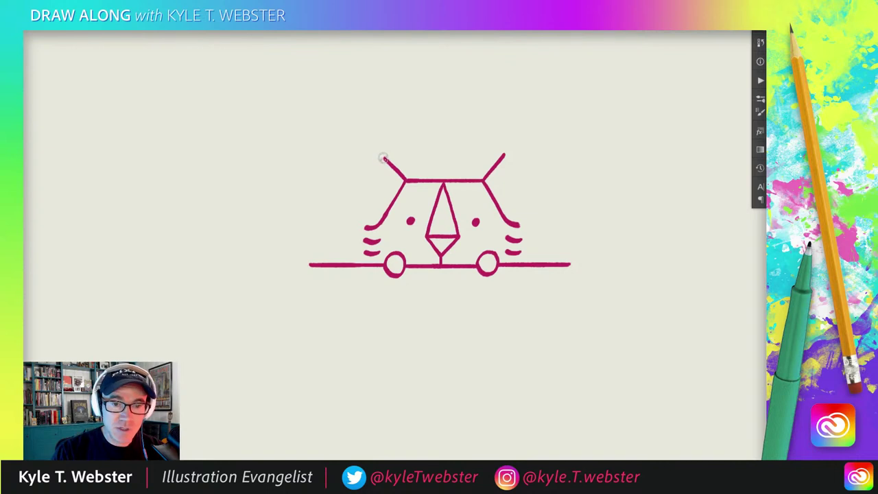
mouse_move(382, 159)
mouse_down()
mouse_move(370, 189)
mouse_move(383, 218)
mouse_up()
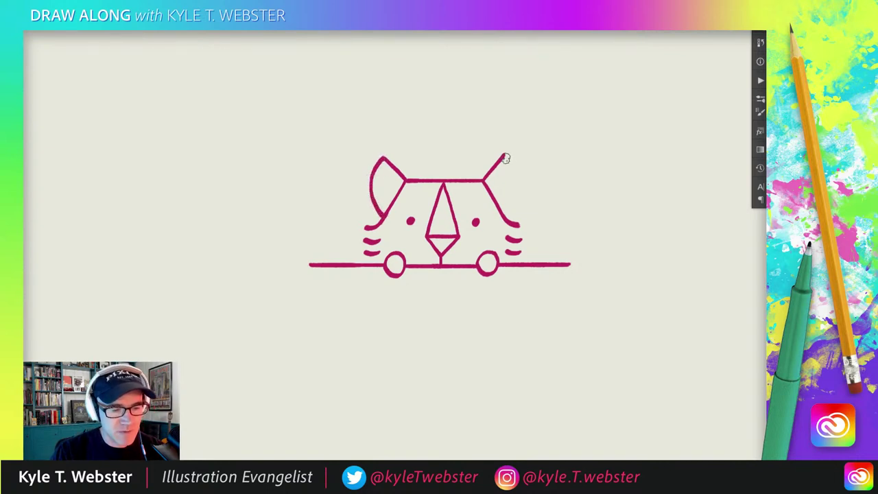
mouse_move(506, 154)
mouse_down()
mouse_move(514, 168)
mouse_move(509, 217)
mouse_up()
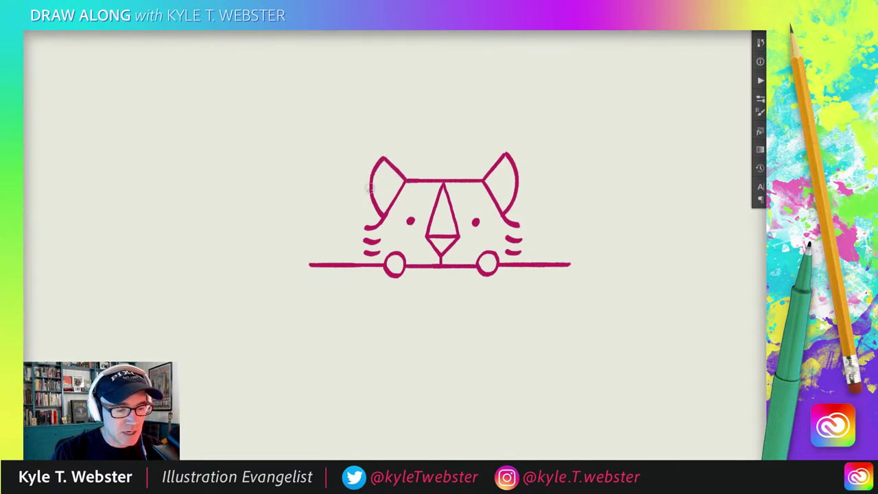
drag(384, 157, 399, 199)
Add the right ear's inner line and short toe strokes inside both paw circles.
drag(506, 152, 492, 199)
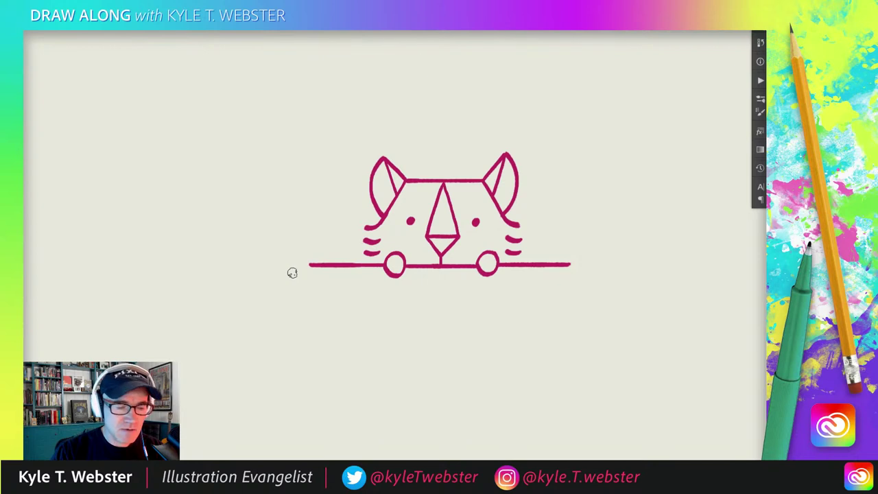
drag(397, 266, 393, 268)
drag(489, 263, 484, 271)
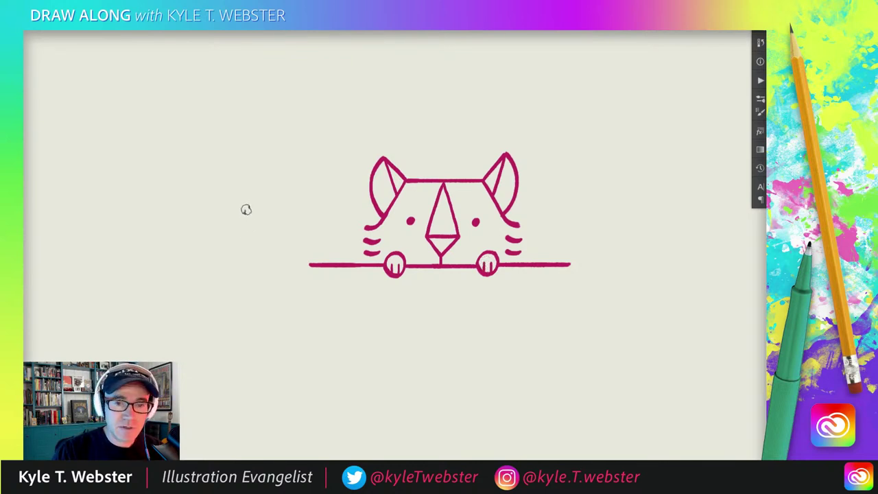
alt+click(395, 319)
Pan the view so the whole page and its header tabs are visible.
drag(386, 323, 351, 264)
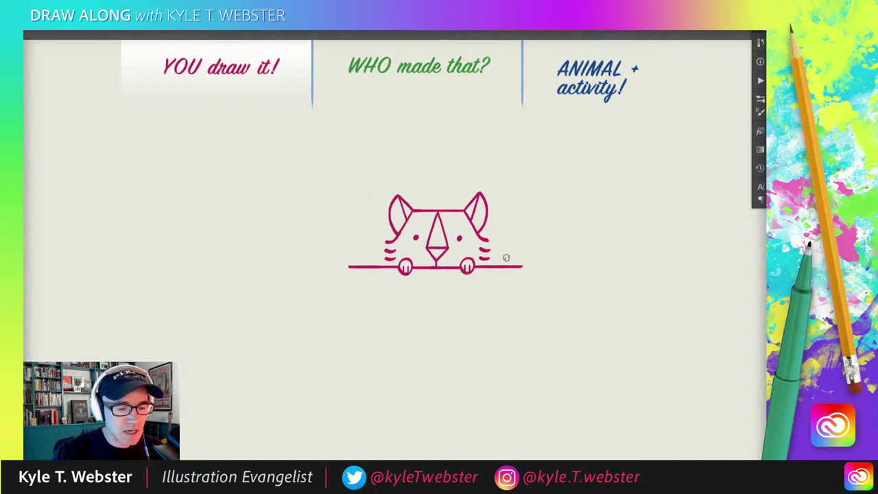
Draw the box's two vertical sides, grass strokes along its base, and a wavy line inside it.
drag(348, 283, 350, 305)
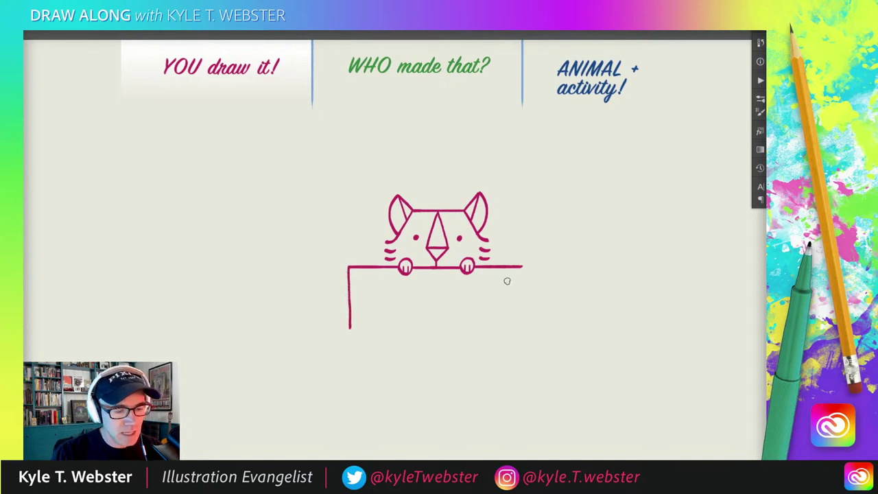
drag(520, 273, 521, 299)
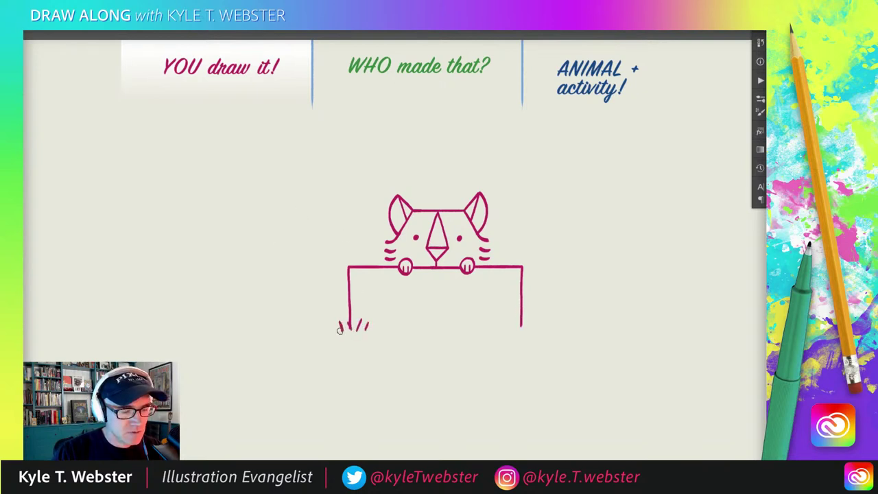
drag(404, 324, 478, 327)
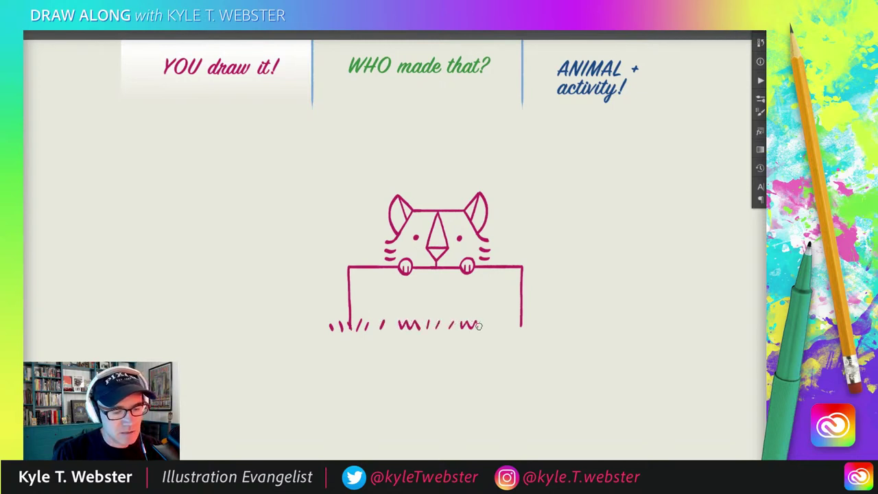
mouse_move(518, 318)
mouse_down()
mouse_move(515, 328)
mouse_move(547, 326)
mouse_up()
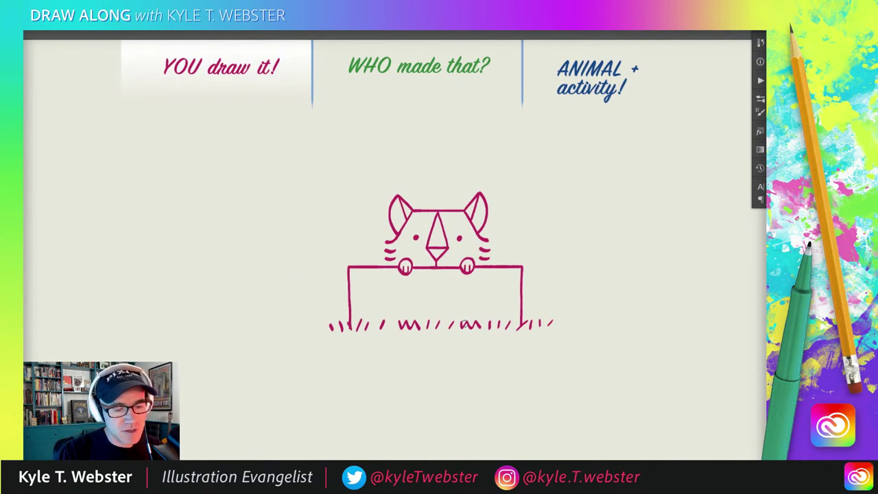
mouse_move(375, 330)
mouse_down()
mouse_move(356, 340)
mouse_move(531, 338)
mouse_up()
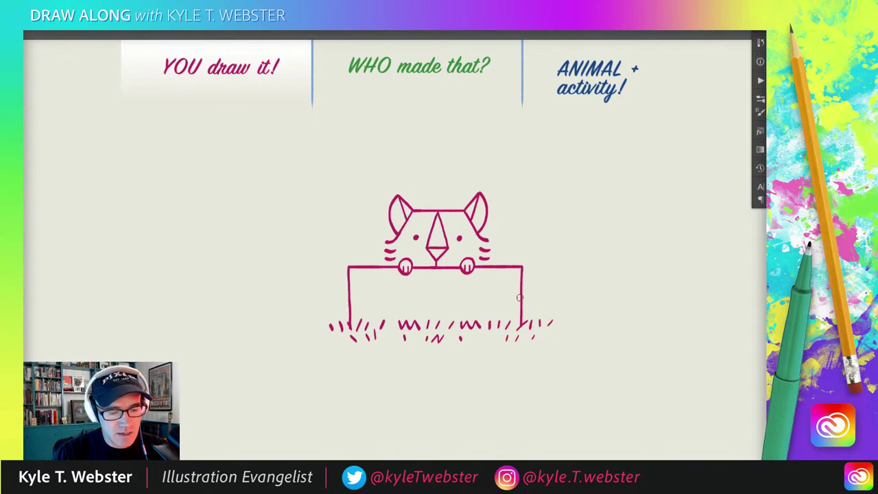
mouse_move(521, 292)
mouse_down()
mouse_move(433, 311)
mouse_move(347, 310)
mouse_up()
scroll(378, 280, up, 3)
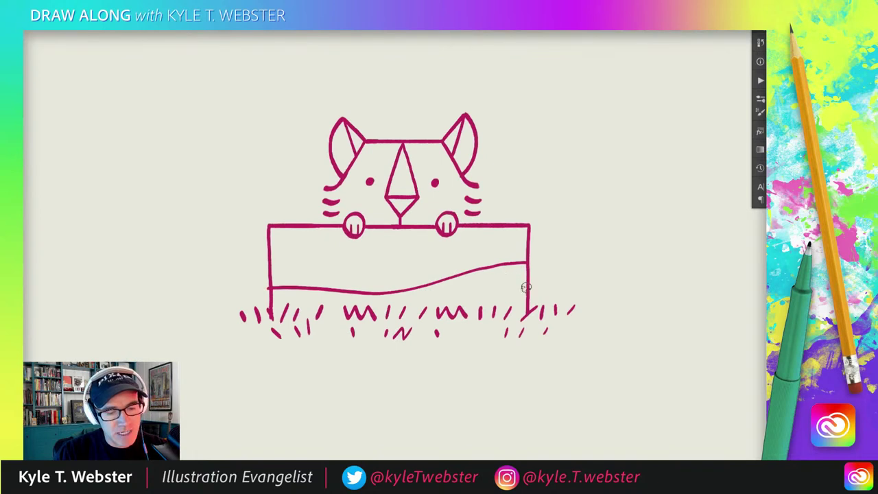
Brush a knot loop at the log's right end and two curved grain lines across it.
mouse_move(521, 272)
mouse_down()
mouse_move(470, 288)
mouse_move(493, 290)
mouse_move(526, 290)
mouse_move(510, 251)
mouse_move(277, 258)
mouse_move(300, 275)
mouse_move(440, 259)
mouse_up()
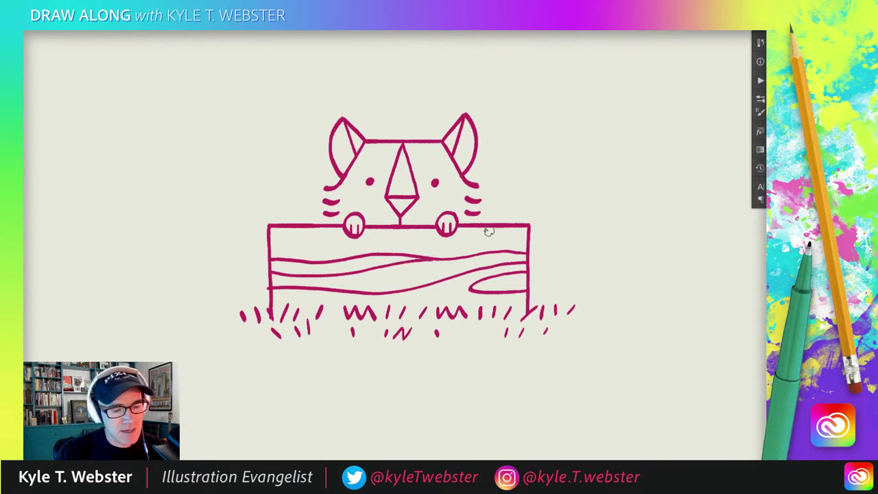
drag(527, 235, 470, 226)
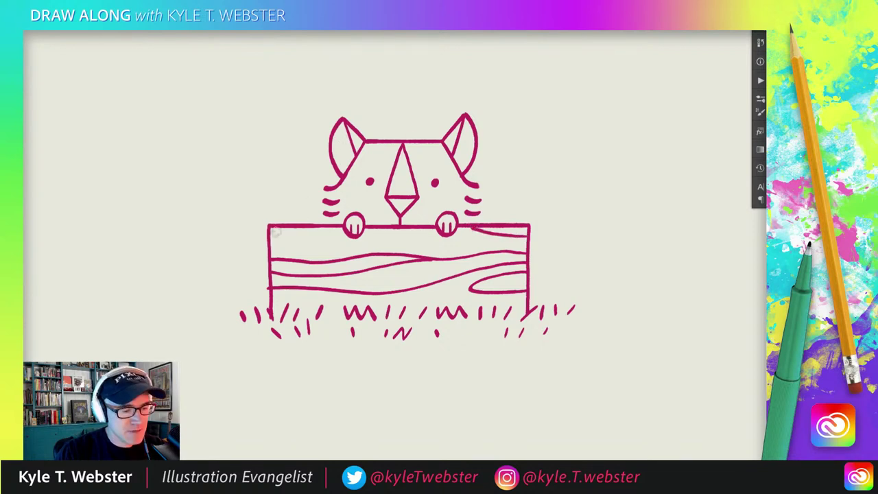
mouse_move(270, 241)
mouse_down()
mouse_move(331, 244)
mouse_move(384, 229)
mouse_up()
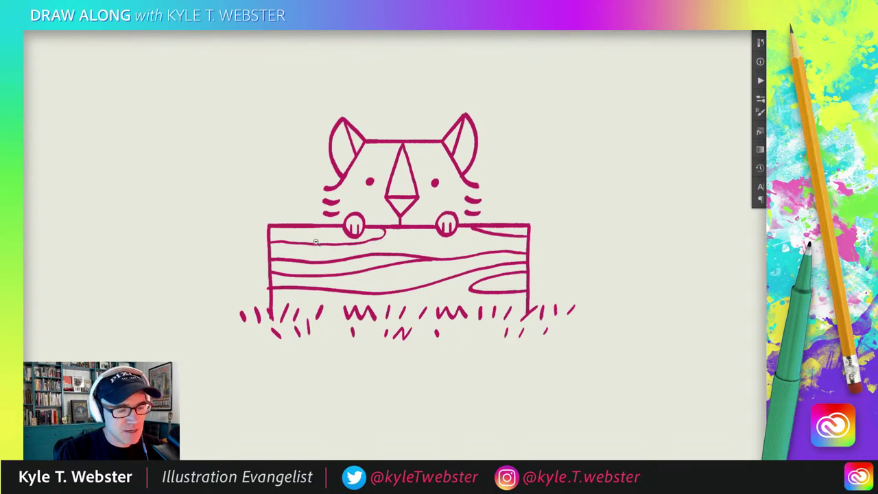
scroll(358, 239, down, 3)
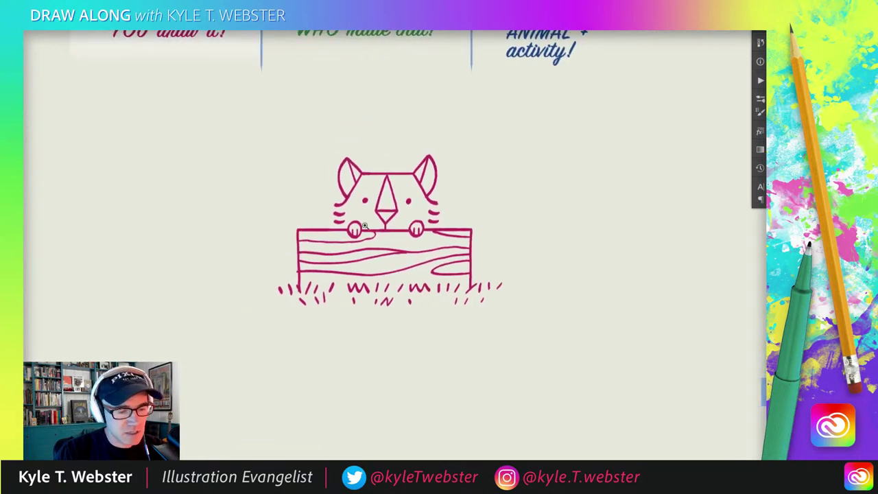
Speckle the log with small grain dashes and dots along its length.
scroll(423, 225, up, 3)
drag(450, 254, 475, 249)
drag(414, 281, 411, 280)
mouse_move(397, 285)
mouse_down()
mouse_move(493, 288)
mouse_move(328, 258)
mouse_up()
click(495, 291)
click(308, 260)
click(300, 260)
click(359, 255)
click(375, 250)
click(314, 242)
click(305, 302)
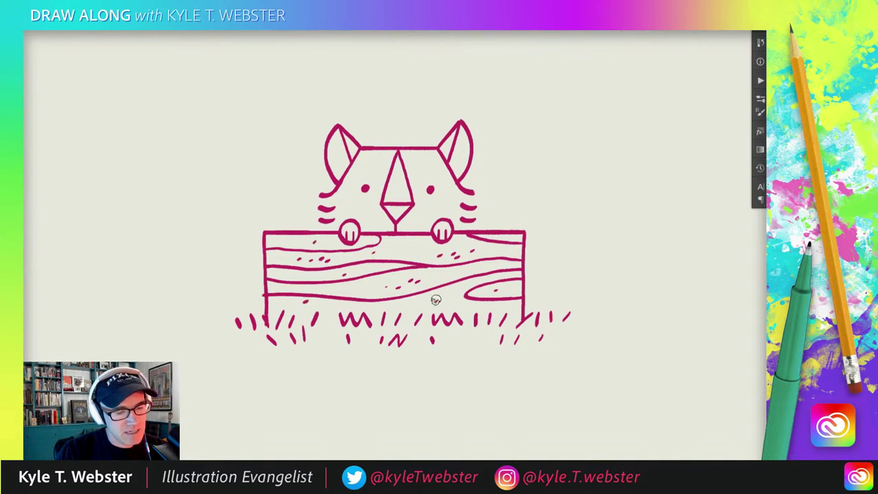
Draw a twig with a leaf behind the log's left end and a first mark above the head.
scroll(308, 302, down, 3)
drag(255, 256, 282, 257)
scroll(333, 243, up, 3)
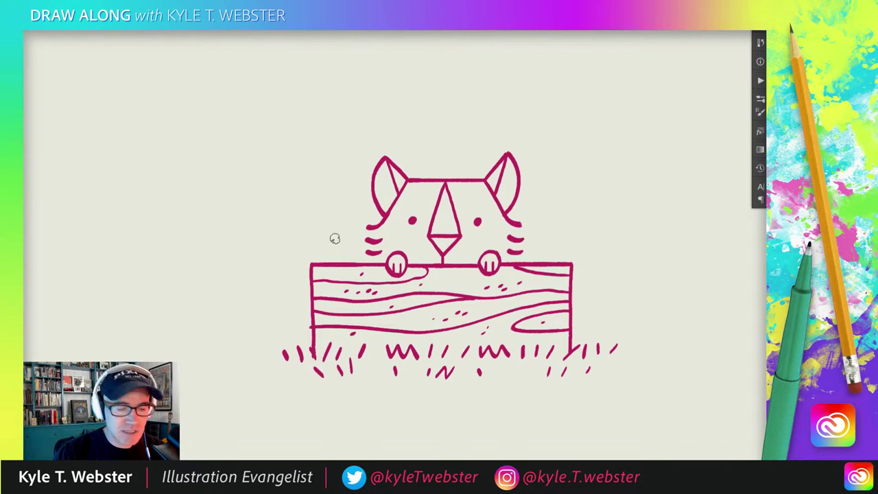
drag(347, 262, 293, 208)
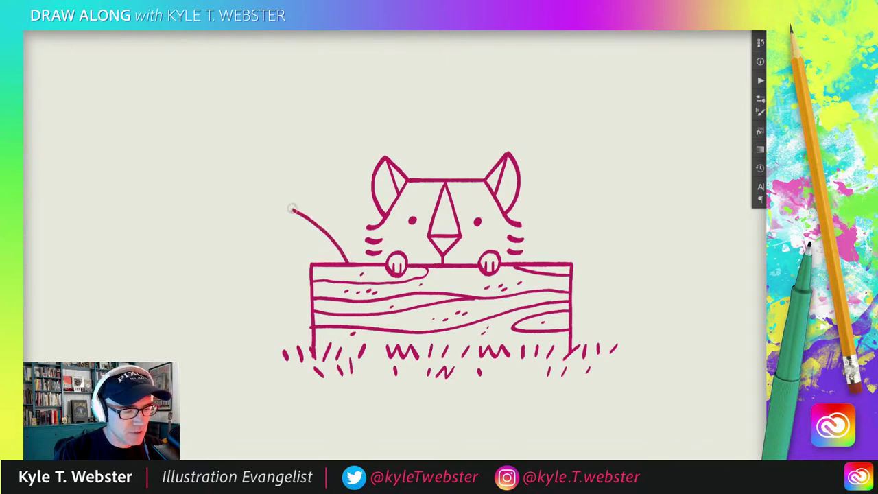
mouse_move(326, 232)
mouse_down()
mouse_move(320, 170)
mouse_move(312, 182)
mouse_move(322, 203)
mouse_up()
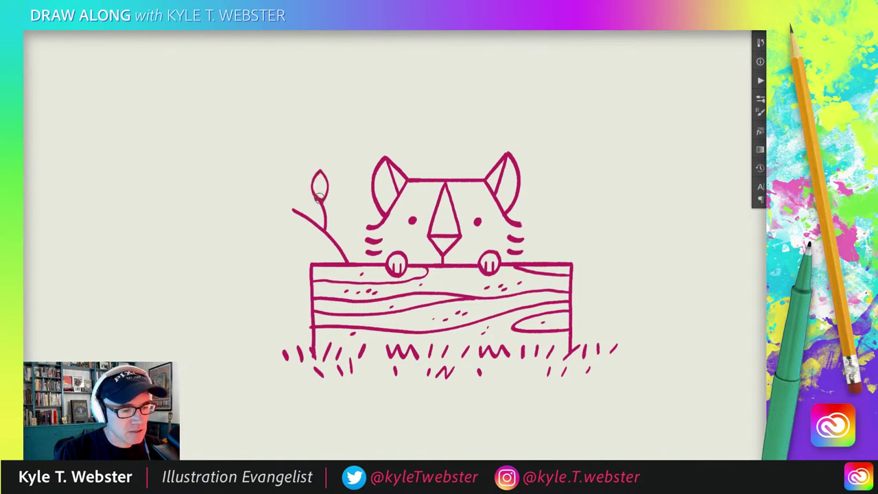
key(ctrl+minus)
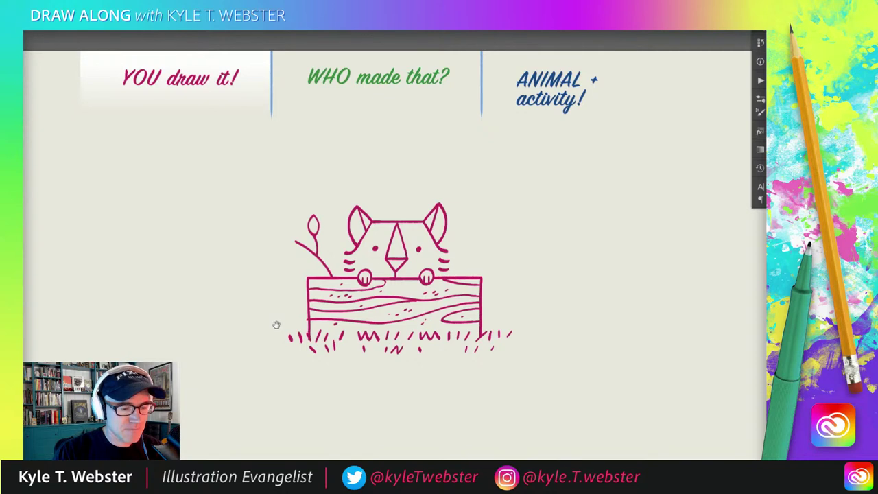
mouse_move(406, 200)
mouse_down()
mouse_move(410, 189)
mouse_move(386, 192)
mouse_up()
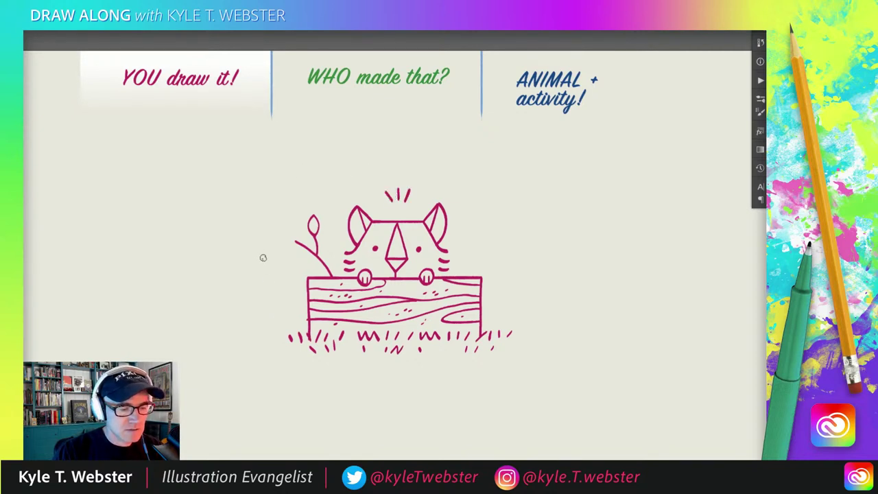
Move the drawing layer toward the page's right side.
key(ctrl+minus)
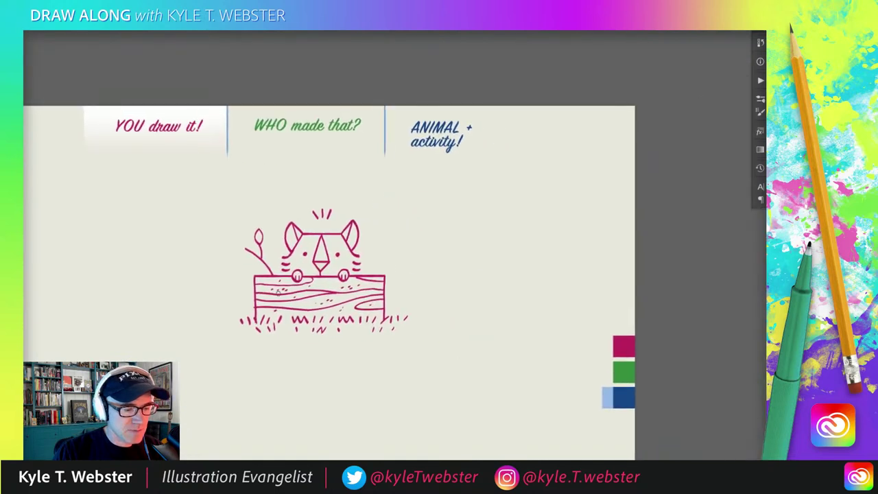
drag(281, 278, 480, 267)
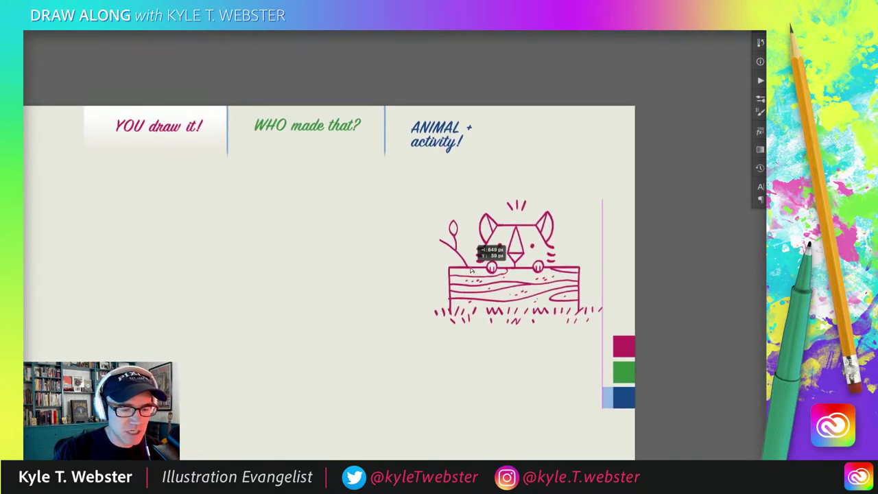
drag(319, 312, 365, 301)
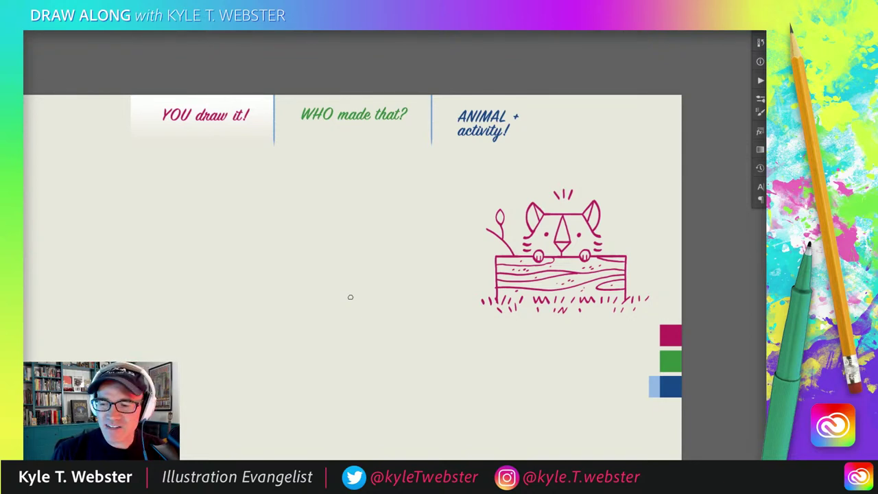
Undo the stray brush dab and hide the animal drawing layer.
click(349, 296)
key(ctrl+z)
drag(343, 268, 377, 245)
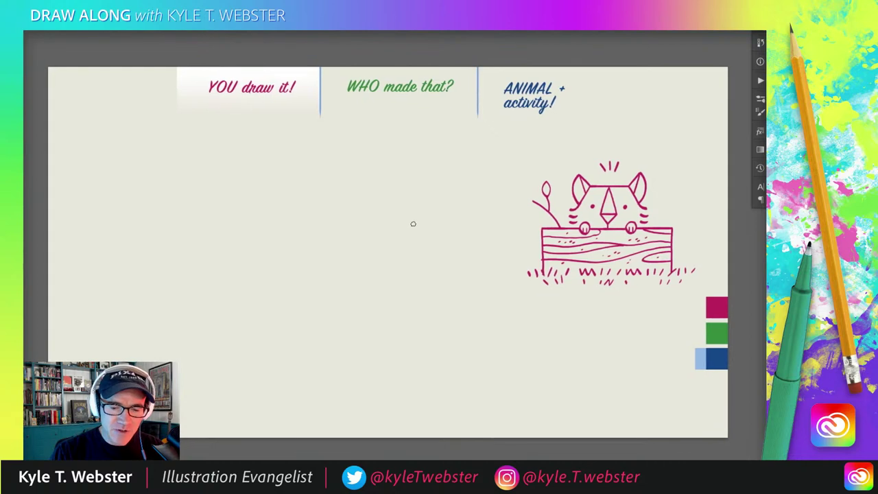
key(ctrl+z)
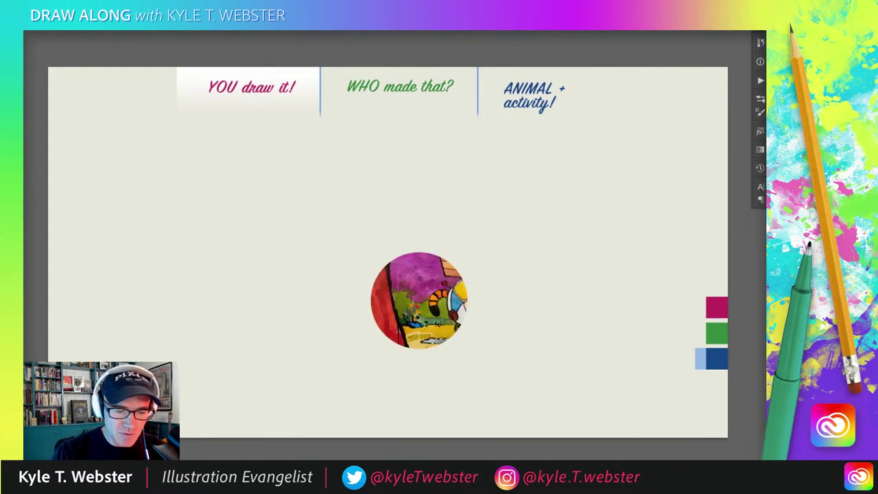
Remove the circular mask so the full boy-and-tiger watercolour painting shows.
scroll(357, 347, up, 5)
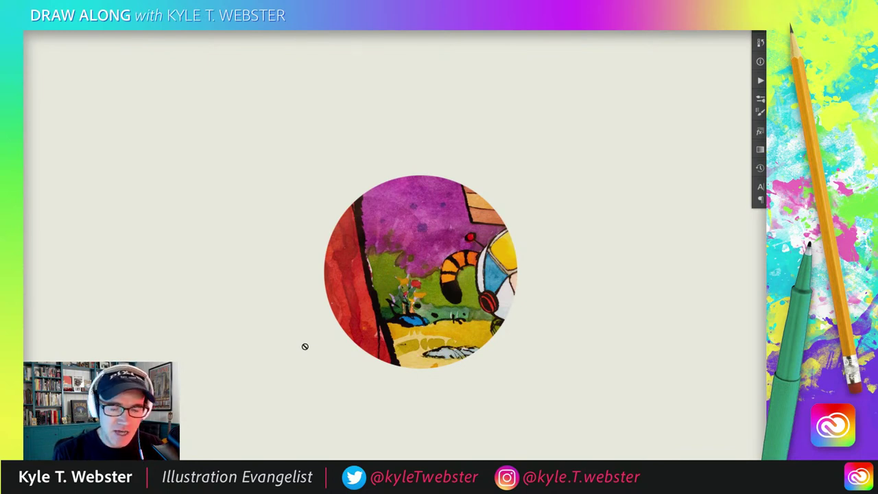
scroll(332, 308, down, 3)
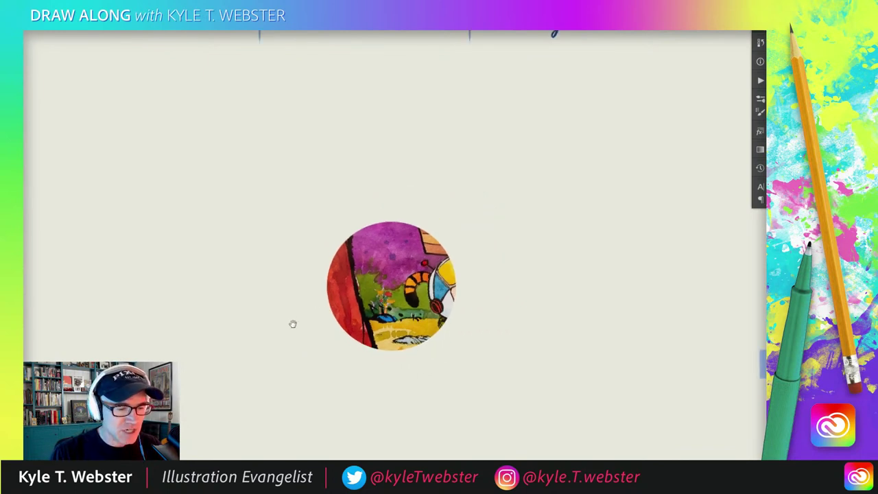
drag(292, 323, 323, 341)
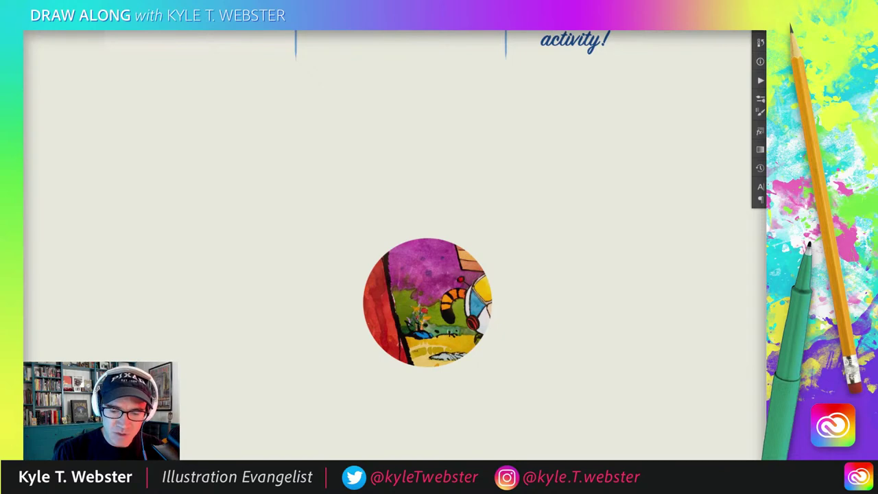
key(ctrl+z)
drag(339, 335, 281, 337)
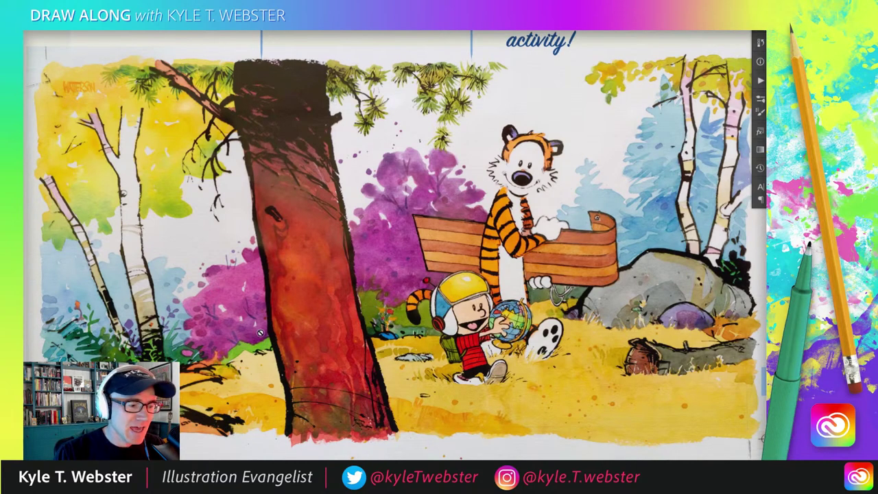
drag(260, 333, 252, 317)
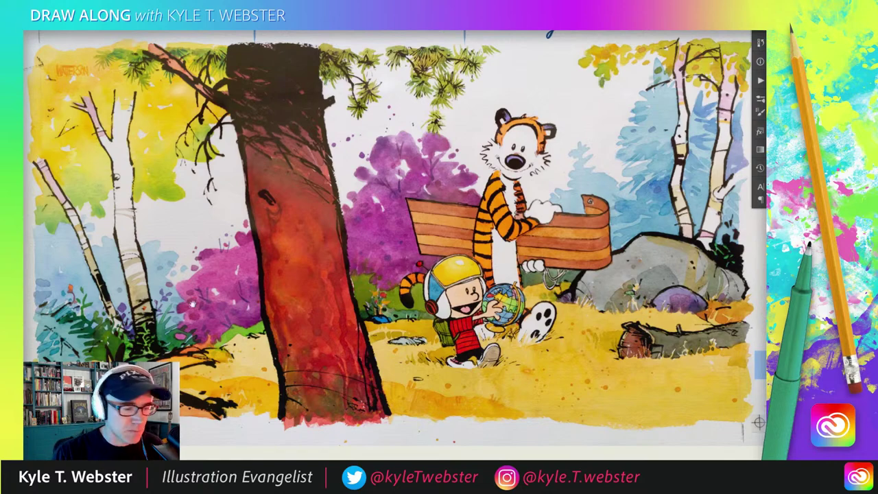
scroll(169, 310, up, 3)
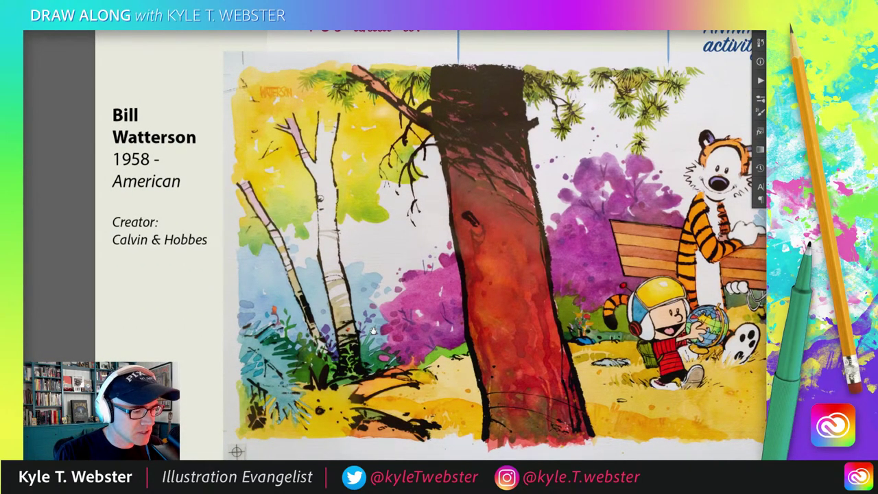
drag(373, 331, 369, 327)
drag(343, 319, 167, 315)
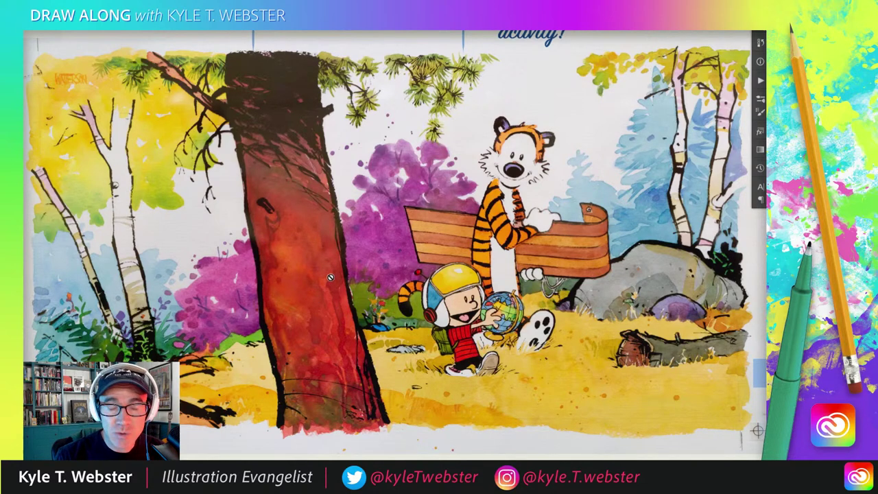
scroll(330, 277, up, 3)
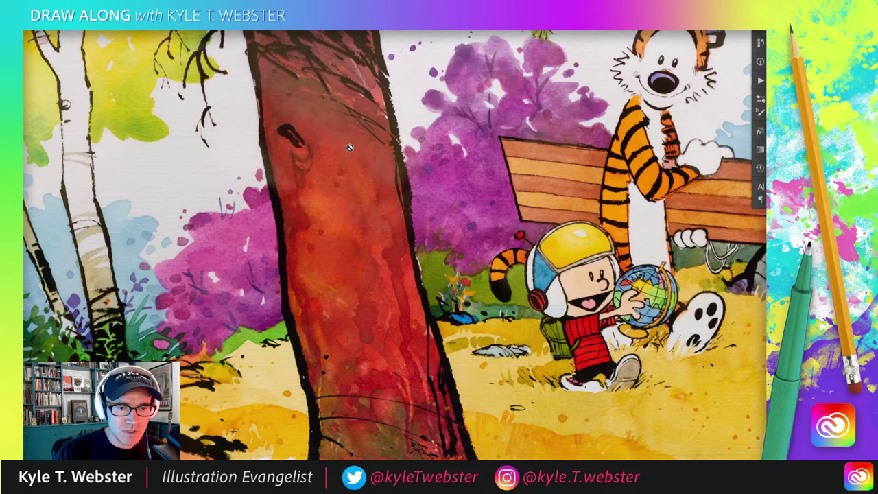
scroll(332, 298, down, 5)
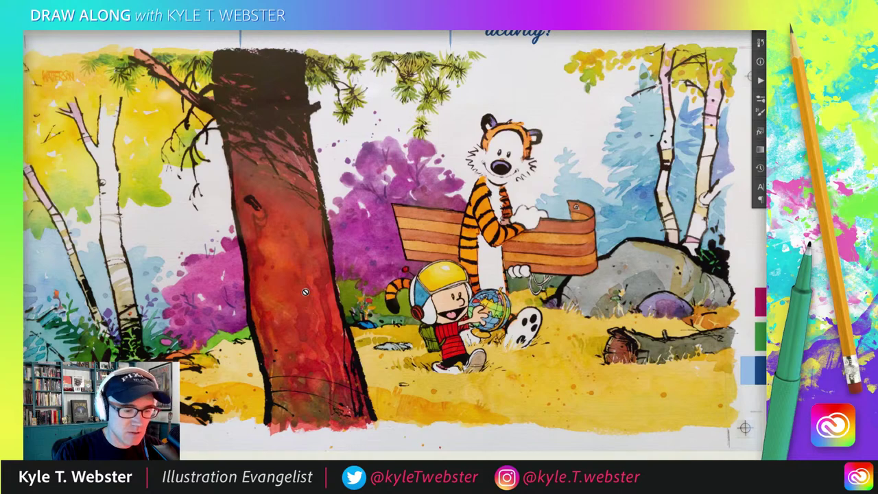
scroll(569, 193, up, 3)
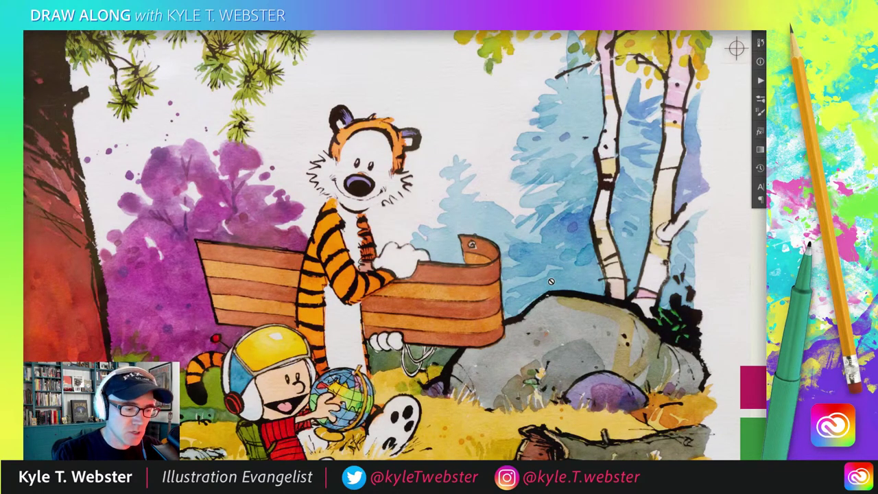
scroll(261, 319, down, 3)
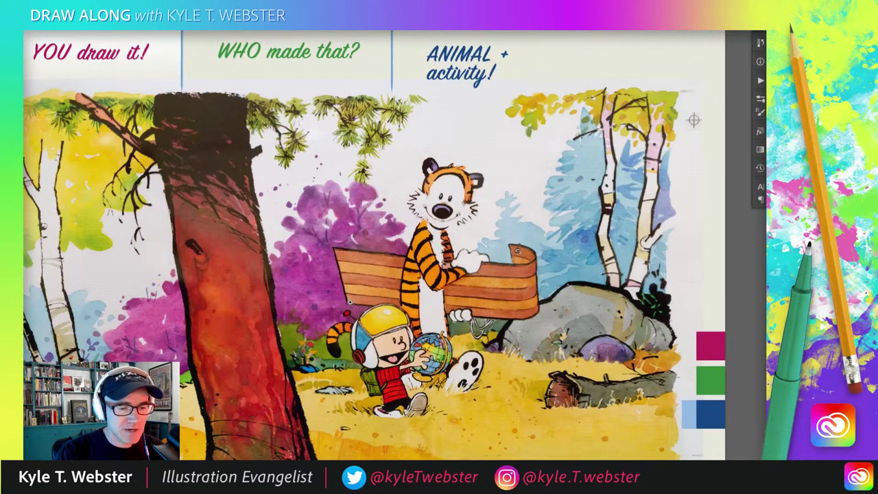
scroll(350, 303, down, 3)
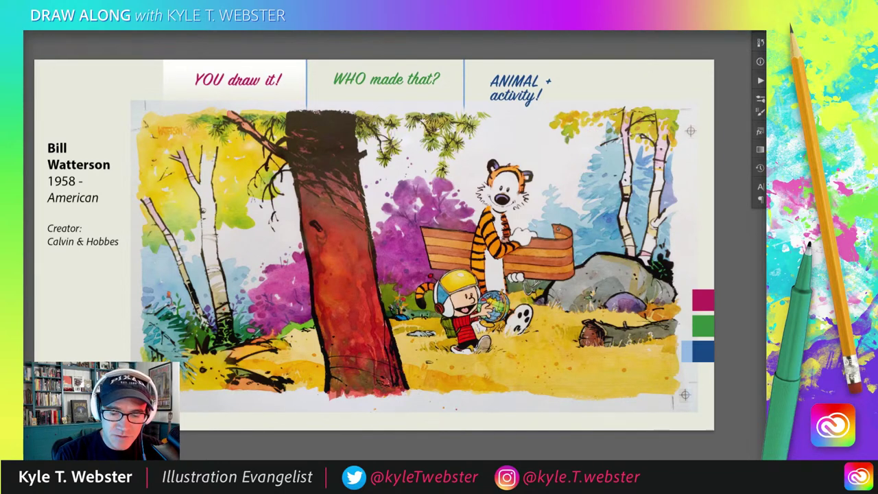
Hide the painting and the Bill Watterson credit layers, leaving the page blank.
key(Delete)
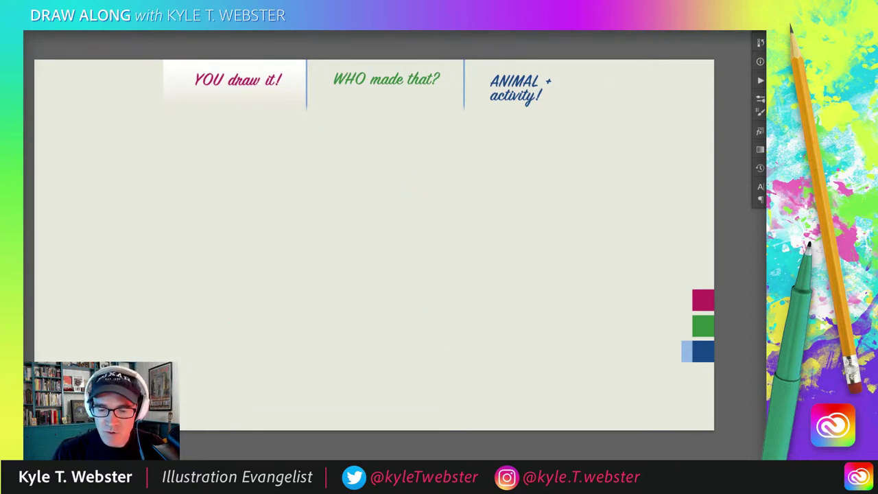
mouse_move(359, 172)
mouse_down()
mouse_move(324, 200)
mouse_move(384, 251)
mouse_move(345, 275)
mouse_move(342, 321)
mouse_move(107, 271)
mouse_up()
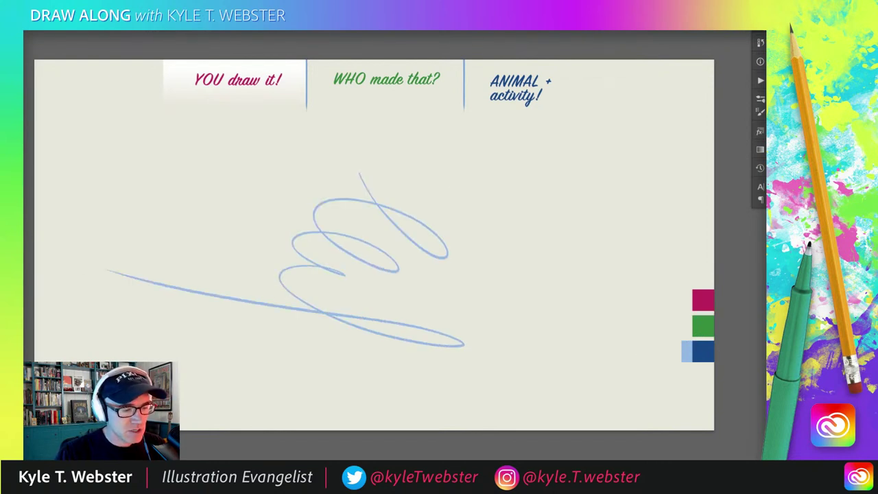
key(ctrl+z)
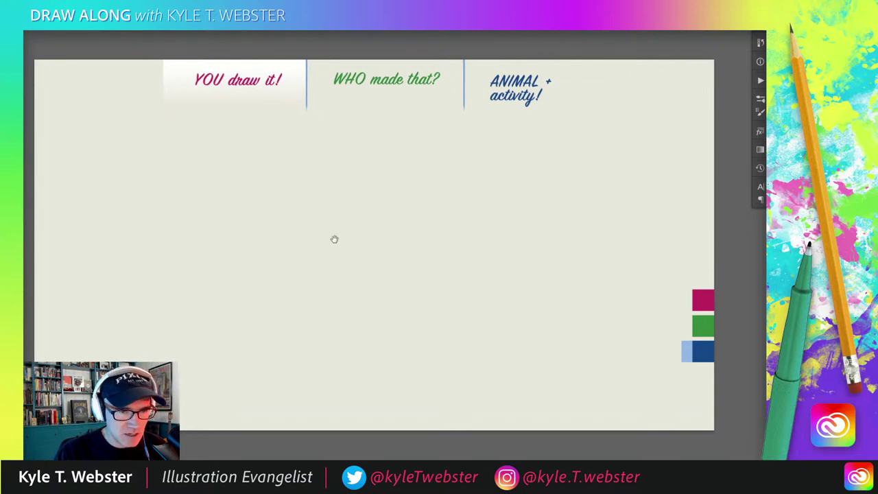
scroll(336, 241, up, 1)
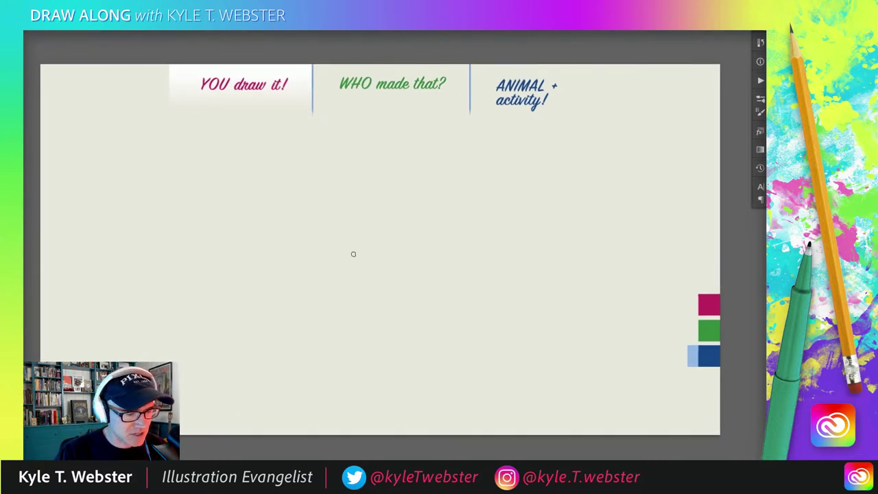
Sketch the koala's two oval ears, round head outline and a tuft on top in light blue.
scroll(337, 272, up, 2)
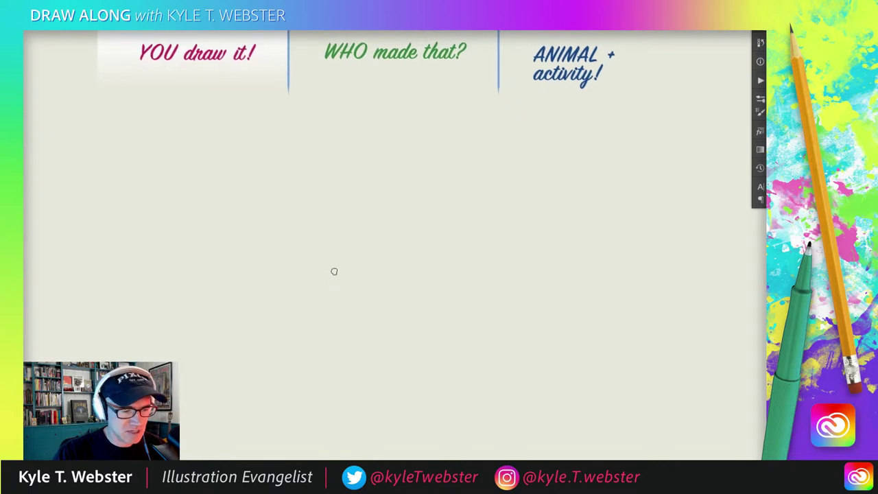
mouse_move(415, 246)
mouse_down()
mouse_move(412, 177)
mouse_move(364, 206)
mouse_up()
mouse_move(381, 199)
mouse_down()
mouse_move(354, 177)
mouse_move(319, 199)
mouse_move(288, 187)
mouse_move(268, 245)
mouse_move(302, 273)
mouse_up()
drag(285, 187, 281, 219)
drag(410, 229, 415, 250)
mouse_move(389, 180)
mouse_down()
mouse_move(392, 243)
mouse_move(411, 247)
mouse_up()
mouse_move(385, 195)
mouse_down()
mouse_move(405, 240)
mouse_move(358, 277)
mouse_up()
drag(309, 237, 313, 266)
drag(365, 273, 324, 272)
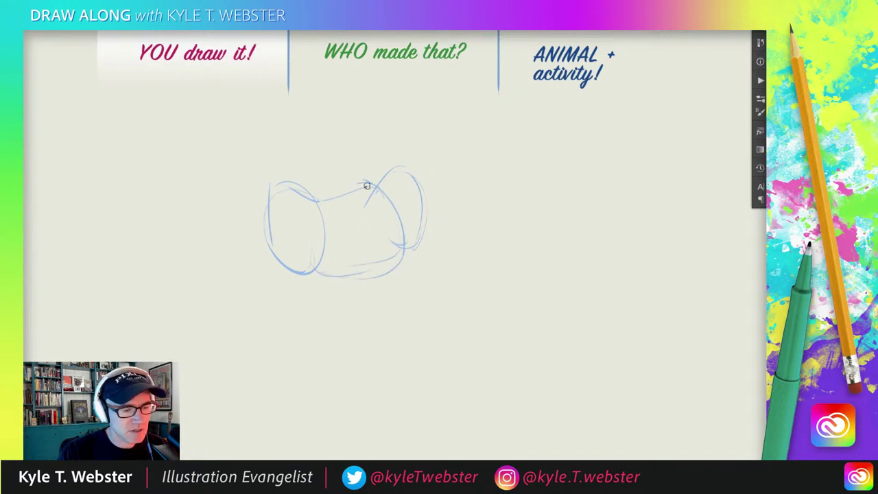
mouse_move(350, 188)
mouse_down()
mouse_move(354, 166)
mouse_move(333, 185)
mouse_move(346, 168)
mouse_move(342, 188)
mouse_up()
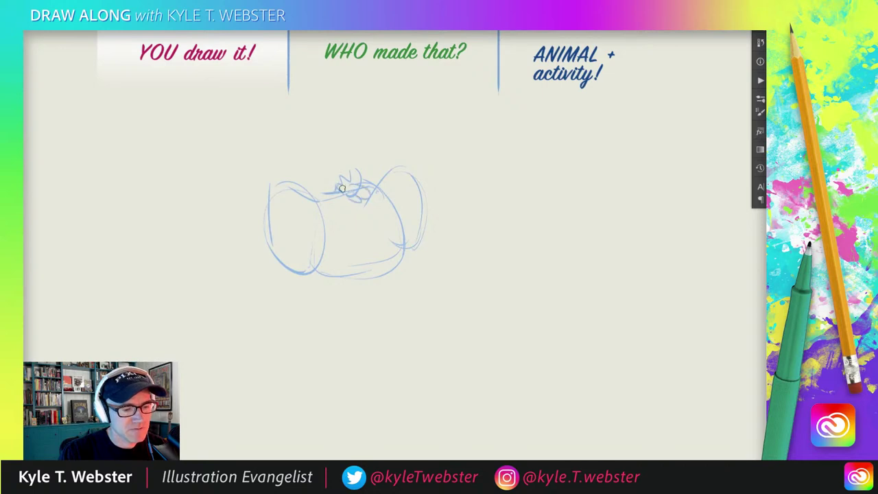
Add fur inside both ears, firm up the head contour, and draw the oval nose and an eye.
mouse_move(314, 249)
mouse_down()
mouse_move(276, 205)
mouse_move(317, 239)
mouse_move(311, 262)
mouse_up()
mouse_move(318, 210)
mouse_down()
mouse_move(272, 196)
mouse_move(270, 237)
mouse_move(312, 221)
mouse_up()
mouse_move(385, 189)
mouse_down()
mouse_move(425, 178)
mouse_move(402, 252)
mouse_move(399, 197)
mouse_move(405, 241)
mouse_up()
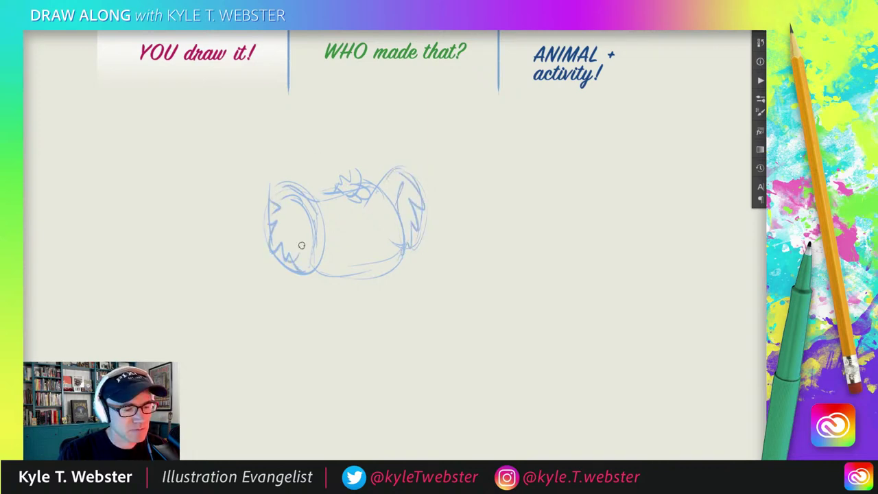
mouse_move(388, 200)
mouse_down()
mouse_move(391, 274)
mouse_move(326, 267)
mouse_up()
mouse_move(388, 253)
mouse_down()
mouse_move(356, 264)
mouse_move(376, 261)
mouse_move(407, 235)
mouse_move(379, 261)
mouse_move(393, 258)
mouse_move(351, 259)
mouse_move(389, 262)
mouse_move(372, 274)
mouse_move(389, 221)
mouse_up()
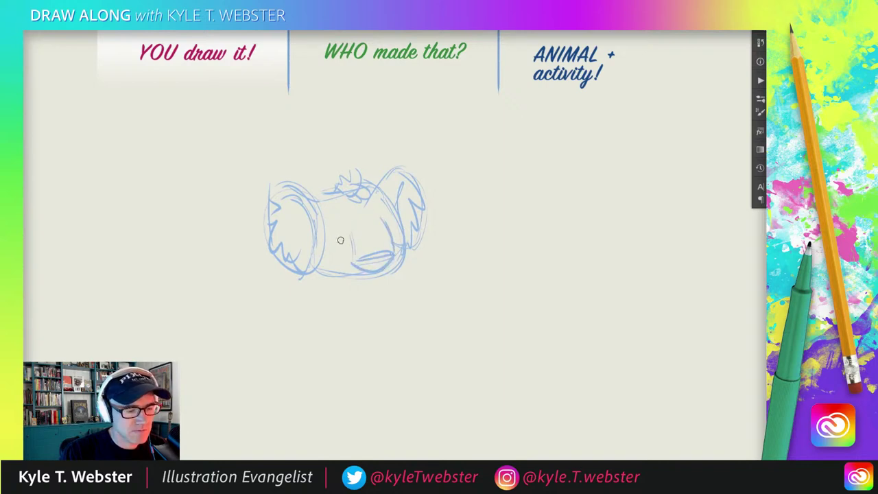
mouse_move(343, 240)
mouse_down()
mouse_move(335, 233)
mouse_move(342, 244)
mouse_up()
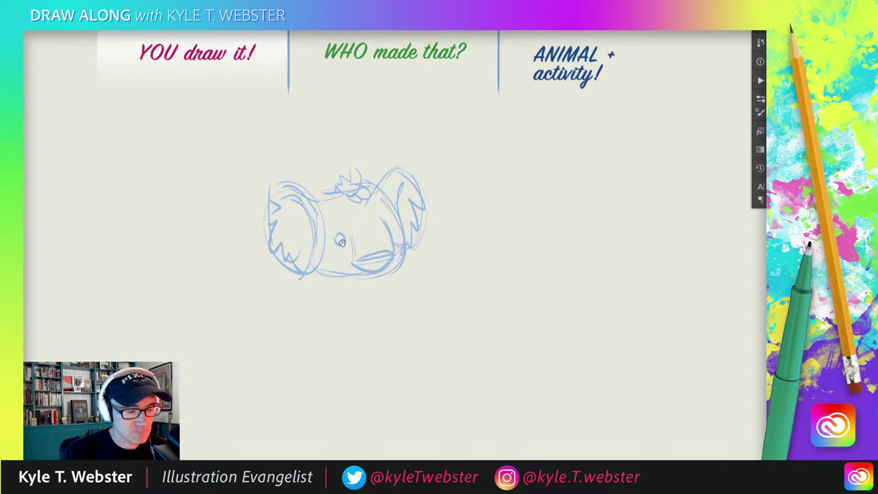
drag(387, 227, 389, 234)
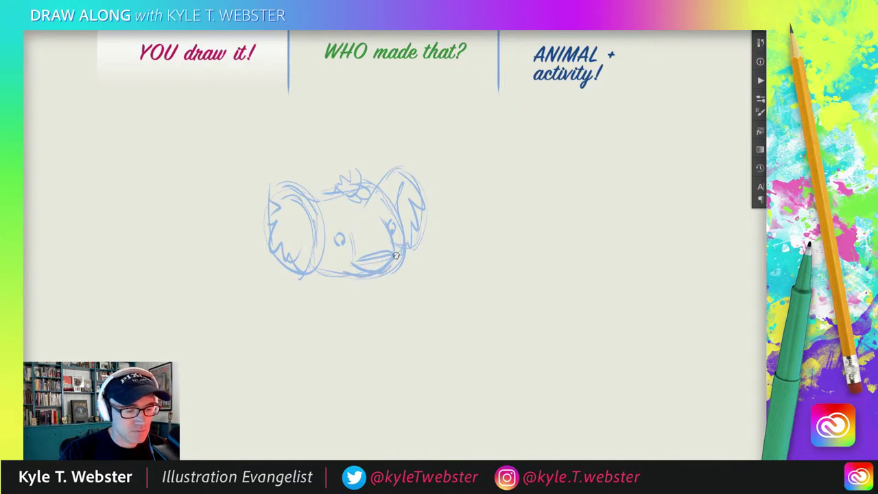
Strengthen the head-top and ear lines, then shift the head sketch up and left.
scroll(299, 267, down, 2)
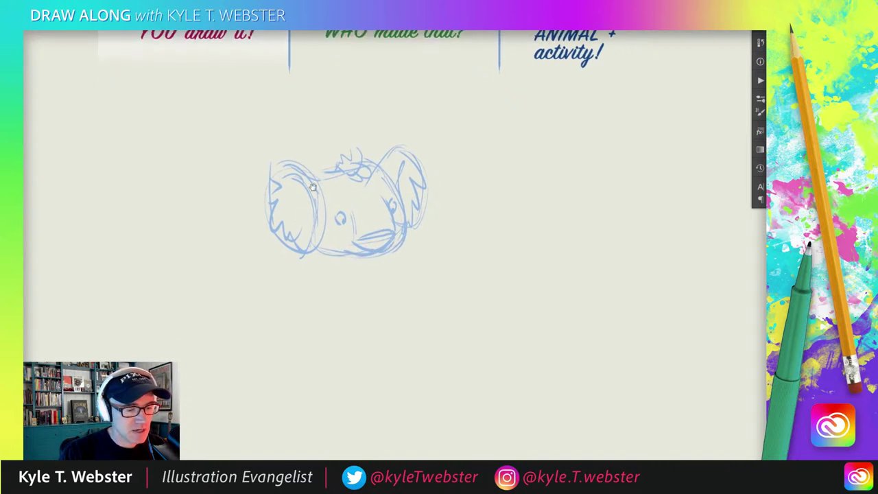
mouse_move(313, 174)
mouse_down()
mouse_move(365, 160)
mouse_move(387, 179)
mouse_move(379, 158)
mouse_move(397, 147)
mouse_move(413, 181)
mouse_up()
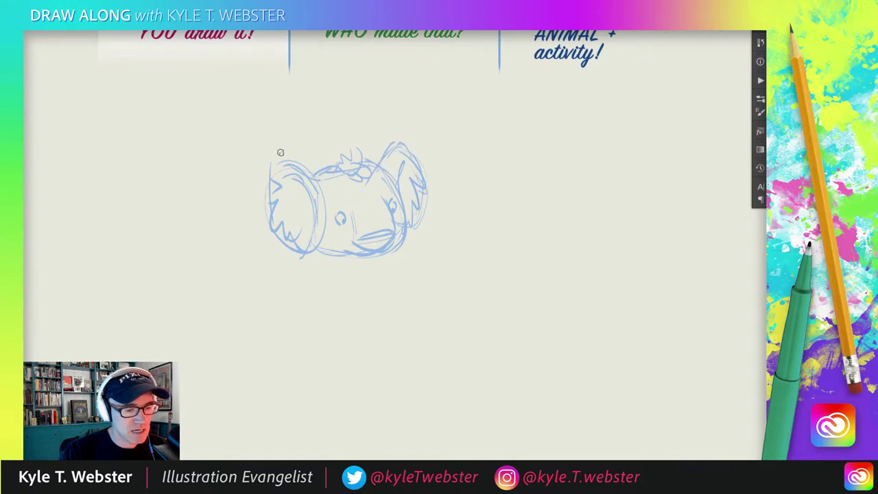
mouse_move(292, 183)
mouse_down()
mouse_move(287, 166)
mouse_move(277, 207)
mouse_up()
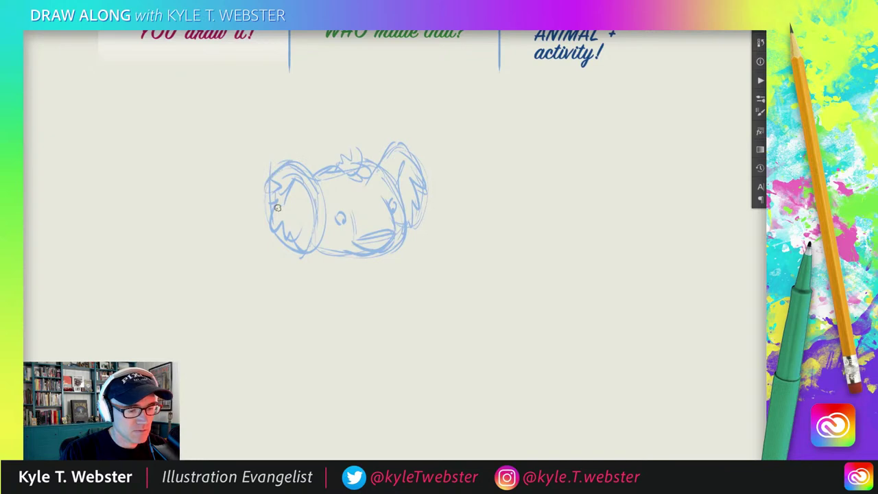
key(v)
drag(332, 222, 323, 197)
key(b)
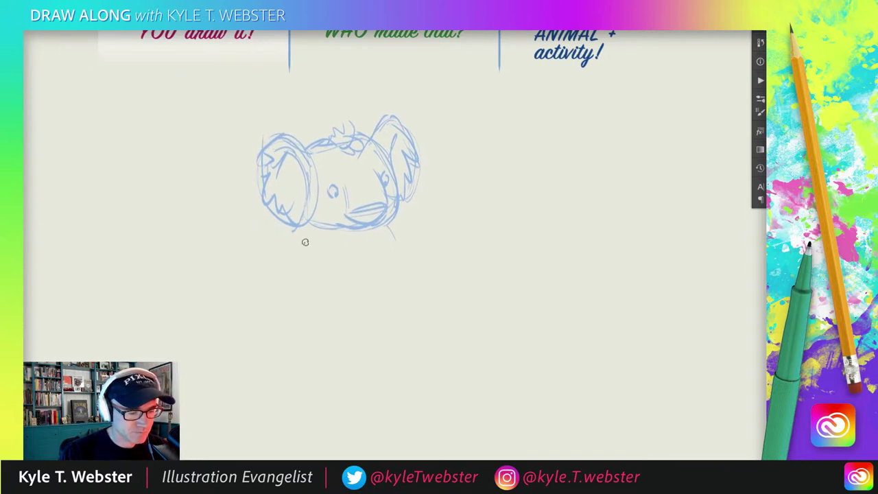
Sketch both arms and paws, the apron's top edge across the chest, and the stirring spoon handle.
mouse_move(309, 240)
mouse_down()
mouse_move(317, 262)
mouse_move(343, 261)
mouse_move(337, 276)
mouse_move(345, 260)
mouse_move(357, 282)
mouse_move(340, 274)
mouse_move(332, 284)
mouse_up()
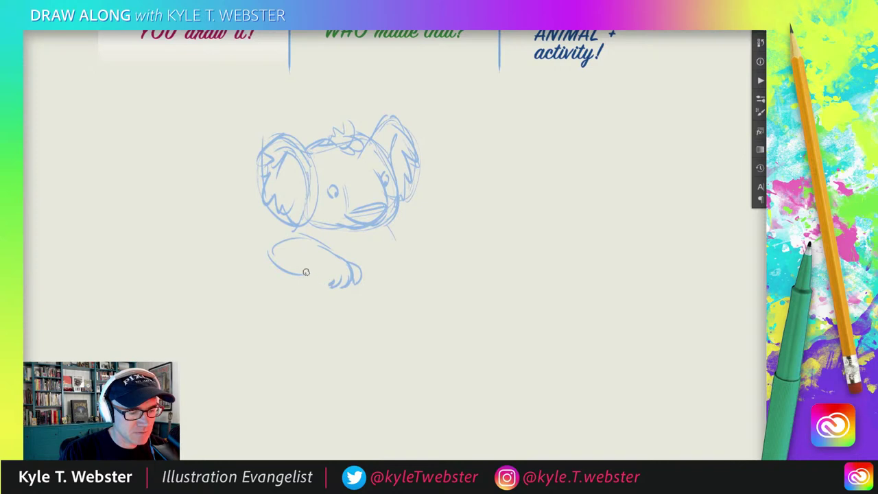
drag(267, 244, 322, 279)
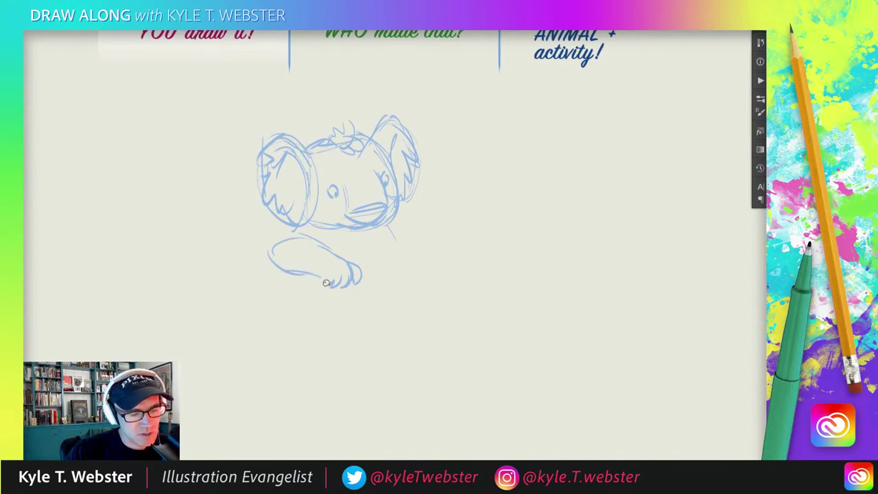
mouse_move(325, 282)
mouse_down()
mouse_move(278, 283)
mouse_move(382, 276)
mouse_move(383, 284)
mouse_move(416, 270)
mouse_move(393, 282)
mouse_move(408, 281)
mouse_move(385, 276)
mouse_up()
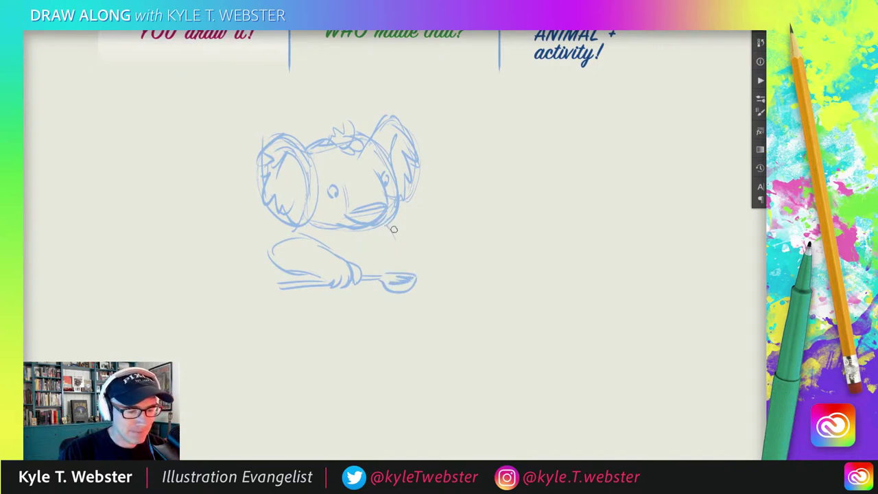
drag(393, 229, 426, 245)
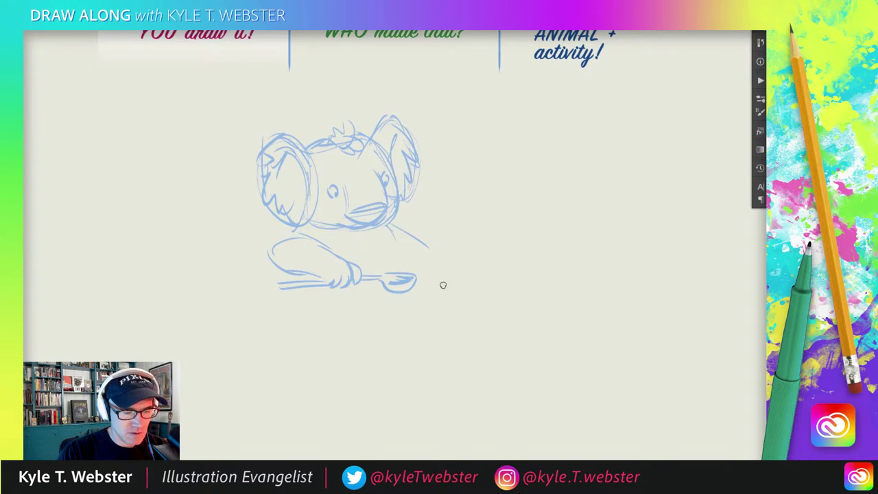
mouse_move(439, 276)
mouse_down()
mouse_move(434, 298)
mouse_move(426, 294)
mouse_move(435, 293)
mouse_move(432, 304)
mouse_move(451, 285)
mouse_up()
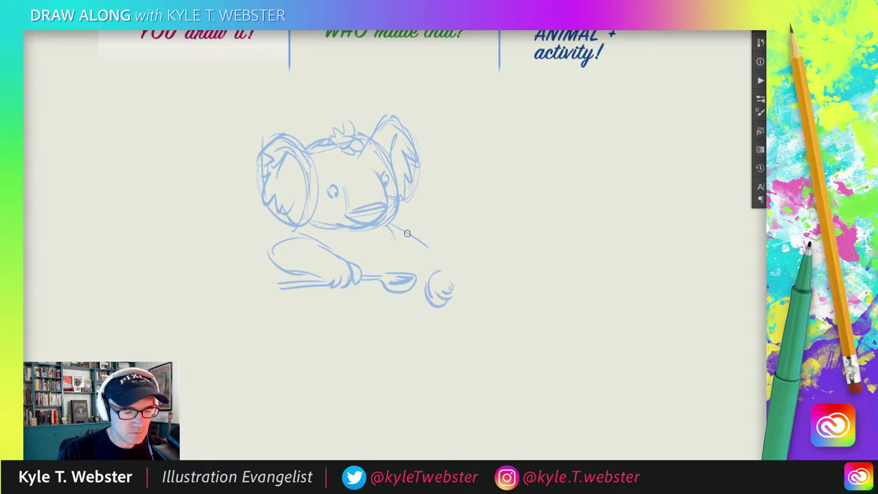
mouse_move(394, 225)
mouse_down()
mouse_move(430, 236)
mouse_move(440, 250)
mouse_move(426, 284)
mouse_move(418, 246)
mouse_up()
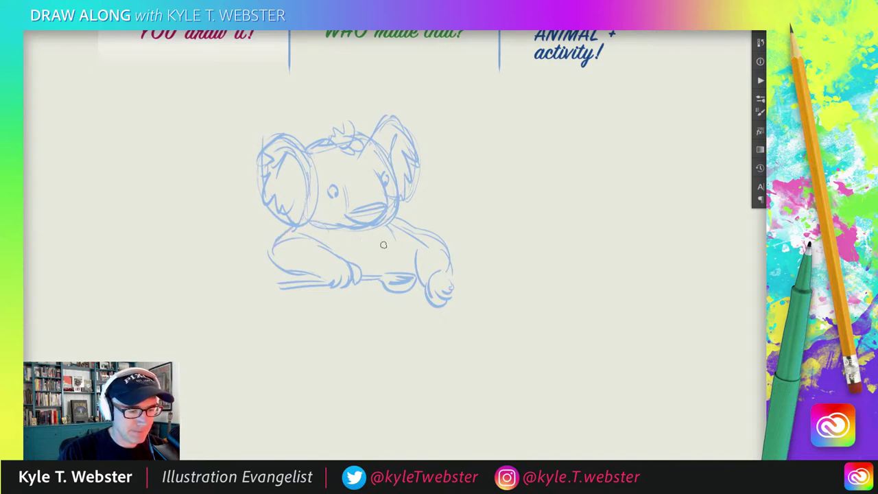
mouse_move(388, 219)
mouse_down()
mouse_move(398, 258)
mouse_move(351, 255)
mouse_up()
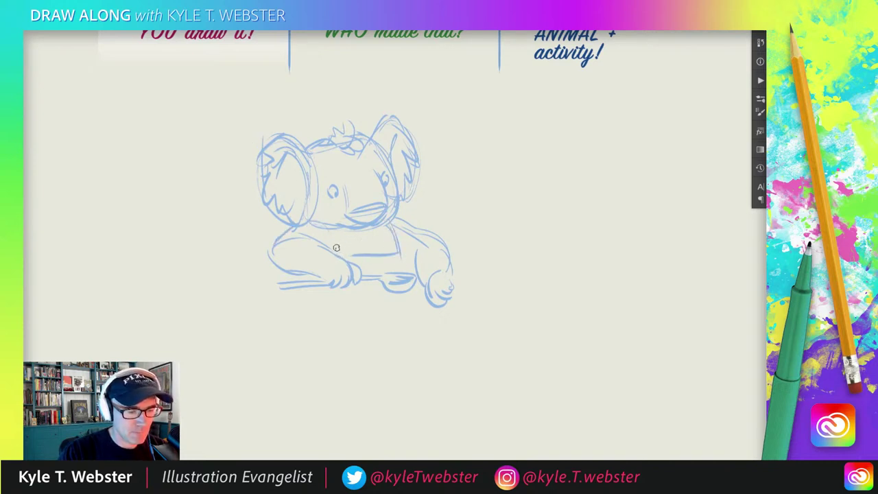
mouse_move(449, 281)
mouse_down()
mouse_move(465, 257)
mouse_move(424, 317)
mouse_move(336, 315)
mouse_move(433, 315)
mouse_move(420, 322)
mouse_move(435, 349)
mouse_move(382, 378)
mouse_move(361, 376)
mouse_up()
Finish the saucepan's sides, bottom, long right handle and inner rim.
mouse_move(324, 332)
mouse_down()
mouse_move(378, 378)
mouse_move(429, 363)
mouse_move(328, 364)
mouse_up()
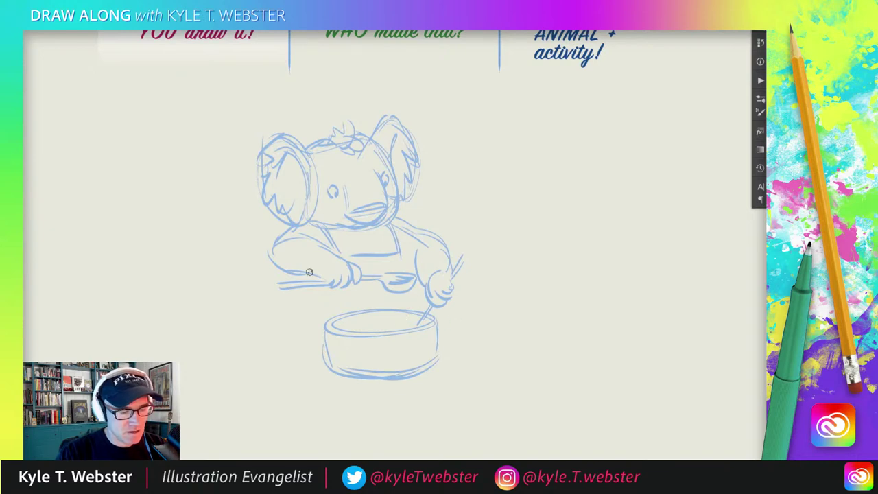
mouse_move(439, 324)
mouse_down()
mouse_move(506, 308)
mouse_move(433, 322)
mouse_up()
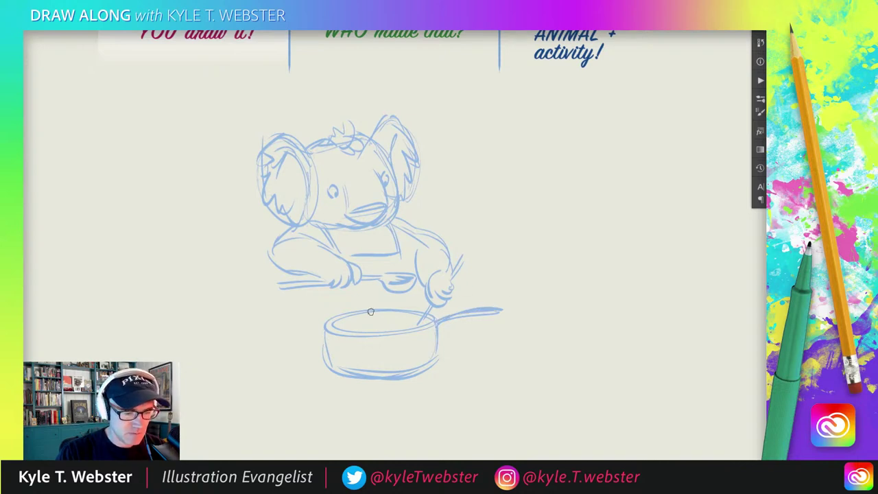
drag(417, 321, 333, 326)
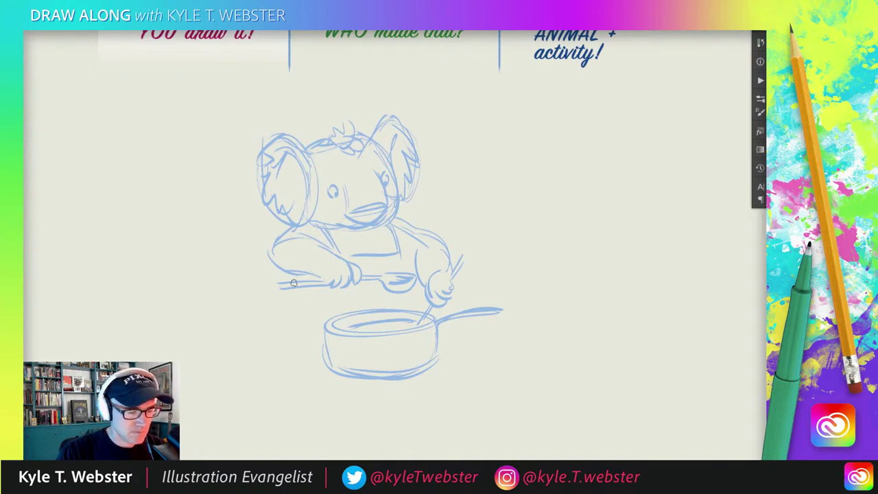
Sketch the countertop edges with hatching, a small round item and extra lines.
drag(300, 289, 299, 314)
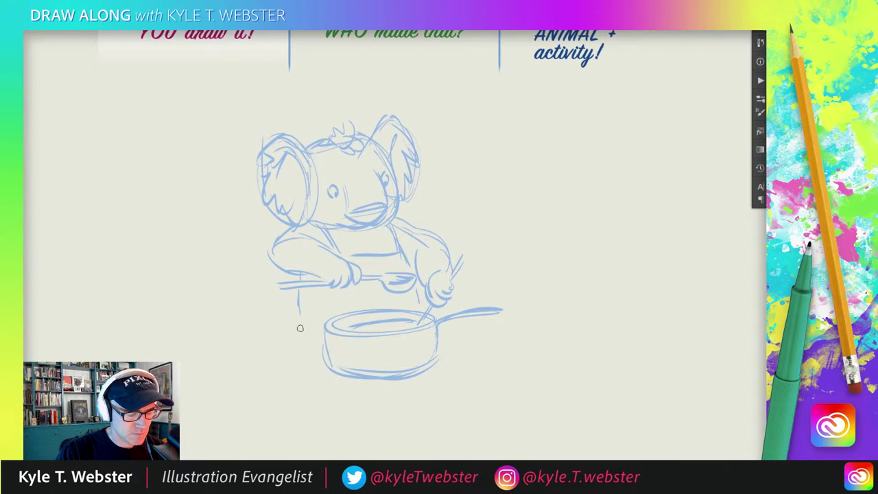
mouse_move(298, 310)
mouse_down()
mouse_move(304, 337)
mouse_move(319, 326)
mouse_move(257, 328)
mouse_up()
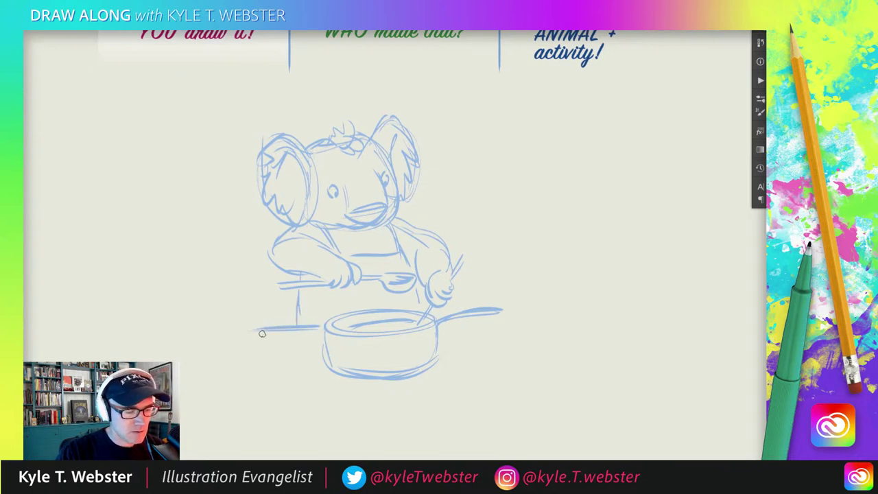
drag(259, 344, 308, 384)
drag(452, 325, 511, 355)
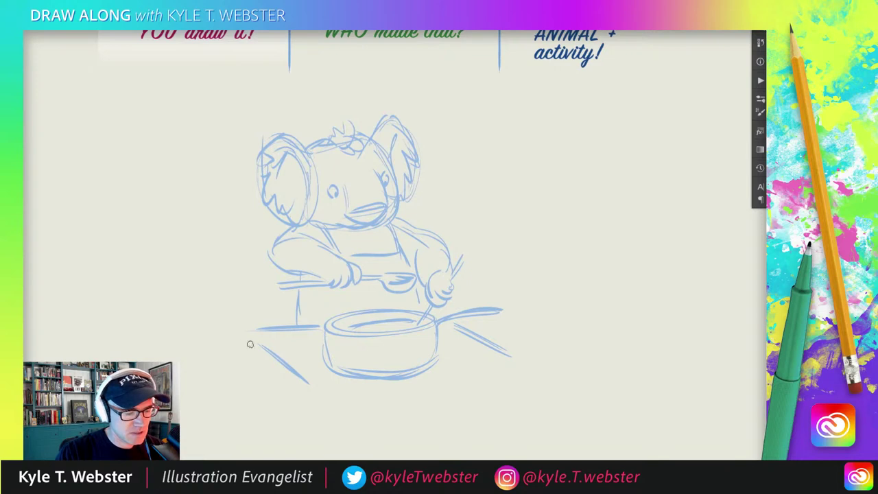
mouse_move(329, 379)
mouse_down()
mouse_move(261, 342)
mouse_move(312, 381)
mouse_up()
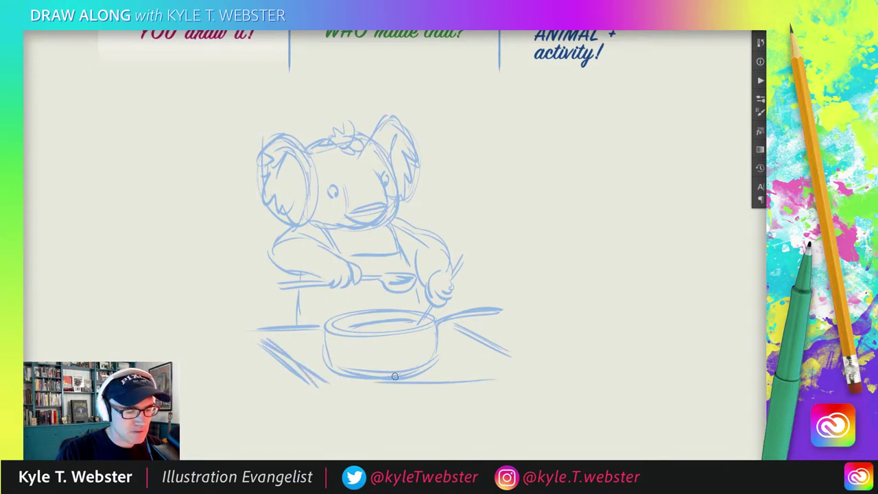
mouse_move(247, 346)
mouse_down()
mouse_move(231, 341)
mouse_move(248, 347)
mouse_move(240, 361)
mouse_move(261, 362)
mouse_move(257, 370)
mouse_move(257, 360)
mouse_up()
drag(275, 327, 216, 329)
drag(318, 336, 273, 336)
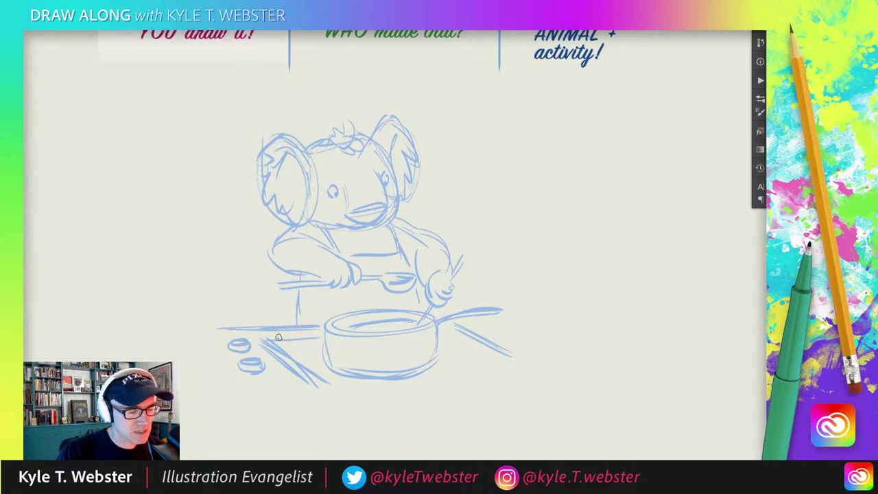
drag(487, 329, 502, 328)
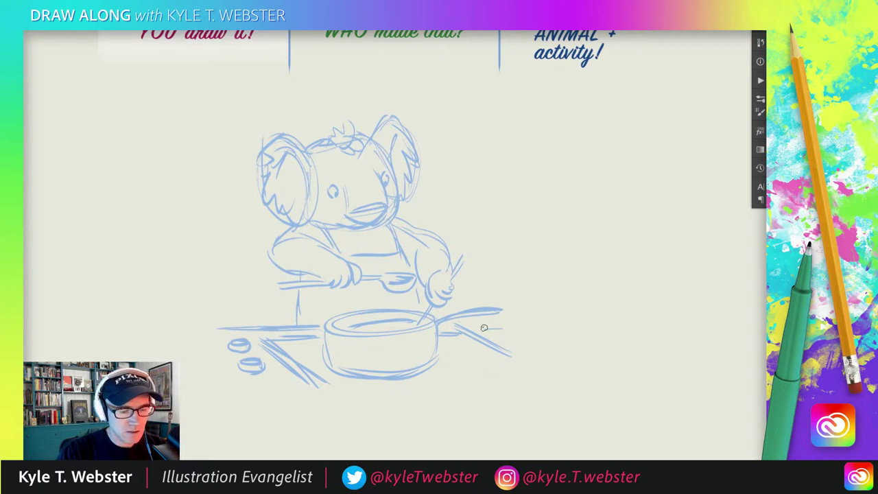
Add motion lines beside the arm and body, and draw a chef's hat on the head.
mouse_move(458, 219)
mouse_down()
mouse_move(454, 232)
mouse_move(465, 231)
mouse_up()
drag(255, 238, 252, 255)
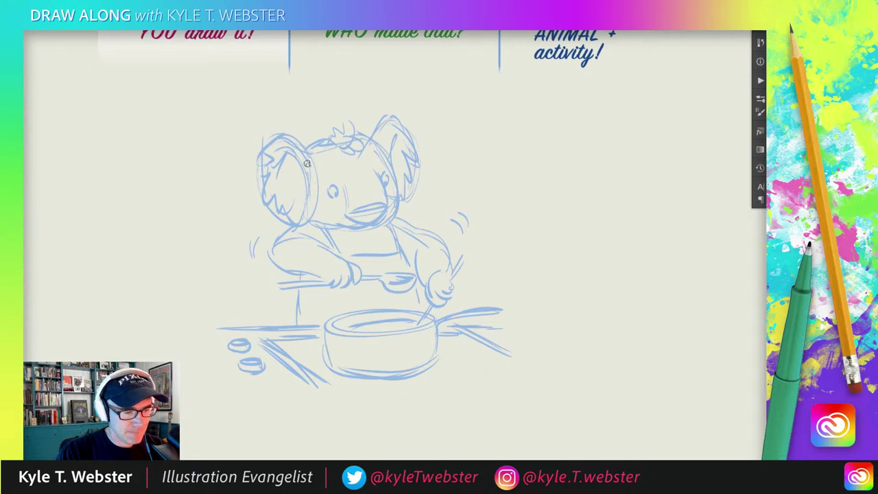
scroll(306, 163, up, 2)
drag(381, 180, 372, 160)
mouse_move(362, 140)
mouse_down()
mouse_move(369, 156)
mouse_move(320, 171)
mouse_up()
mouse_move(378, 174)
mouse_down()
mouse_move(381, 119)
mouse_move(333, 132)
mouse_move(319, 159)
mouse_up()
drag(335, 116, 286, 180)
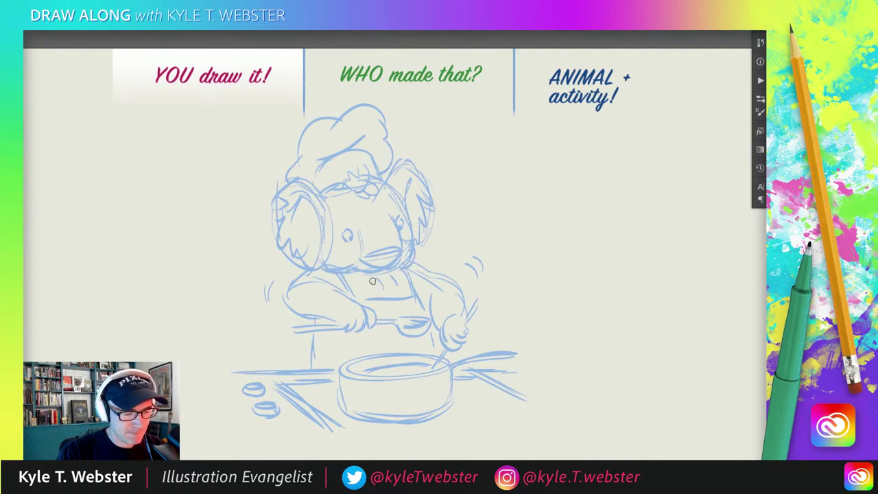
Pan the view around the finished koala chef sketch to check it.
scroll(295, 261, down, 1)
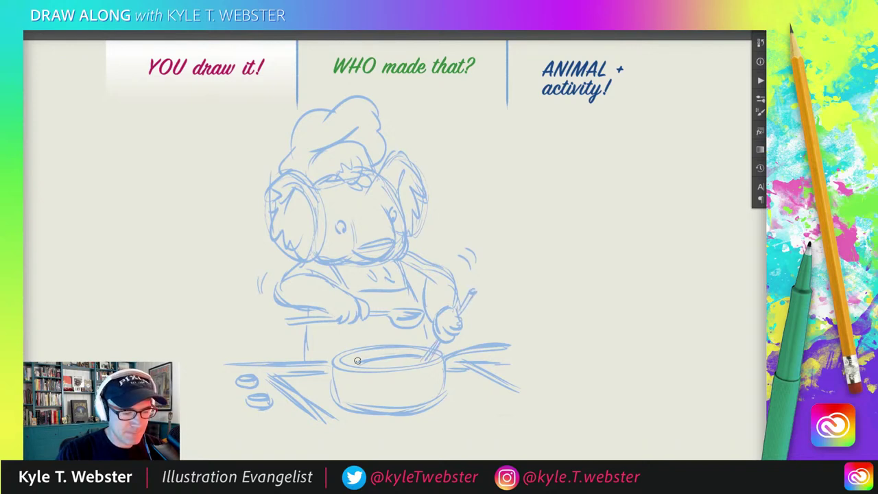
drag(287, 301, 283, 261)
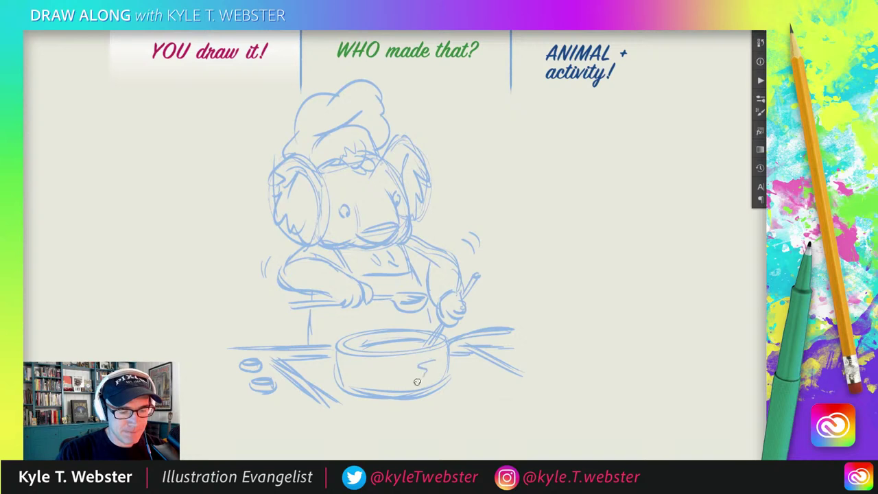
drag(357, 277, 343, 285)
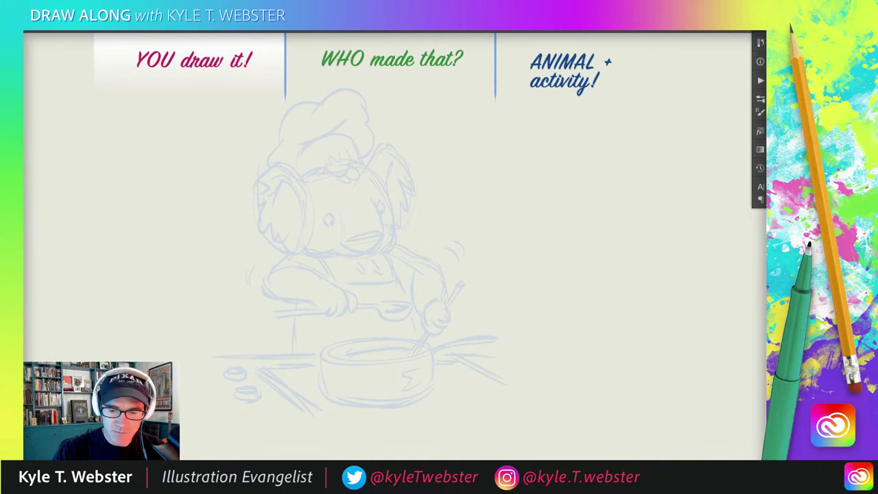
Ink the koala's left ear outline and the top of its head in dark blue.
scroll(615, 305, right, 3)
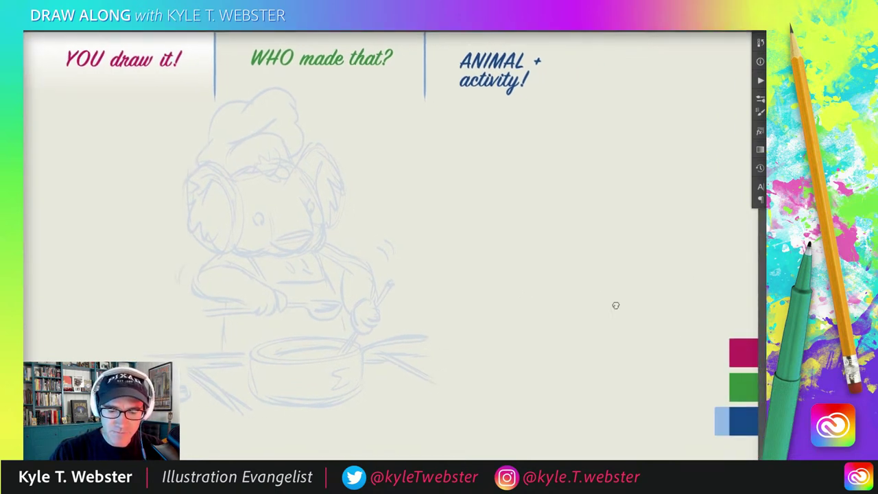
drag(398, 347, 501, 356)
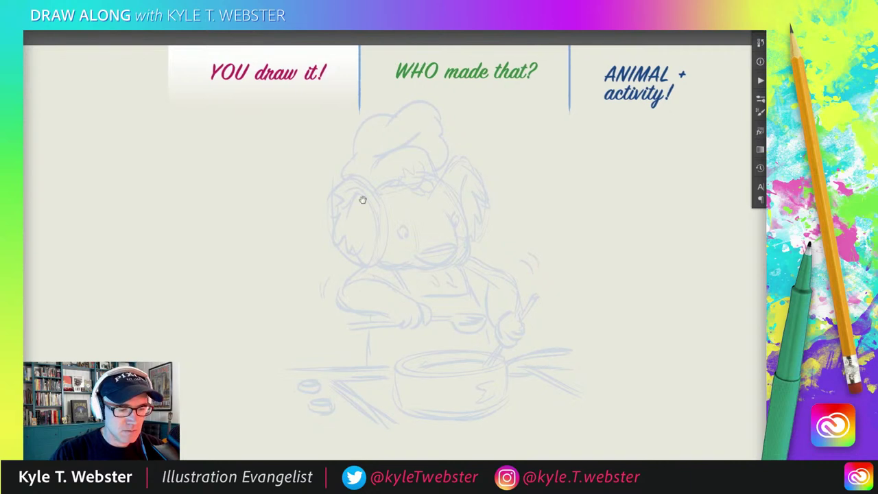
scroll(370, 204, up, 3)
mouse_move(362, 194)
mouse_down()
mouse_move(382, 227)
mouse_move(361, 194)
mouse_move(340, 219)
mouse_up()
mouse_move(387, 195)
mouse_down()
mouse_move(338, 170)
mouse_move(319, 203)
mouse_move(322, 233)
mouse_move(364, 276)
mouse_move(391, 275)
mouse_up()
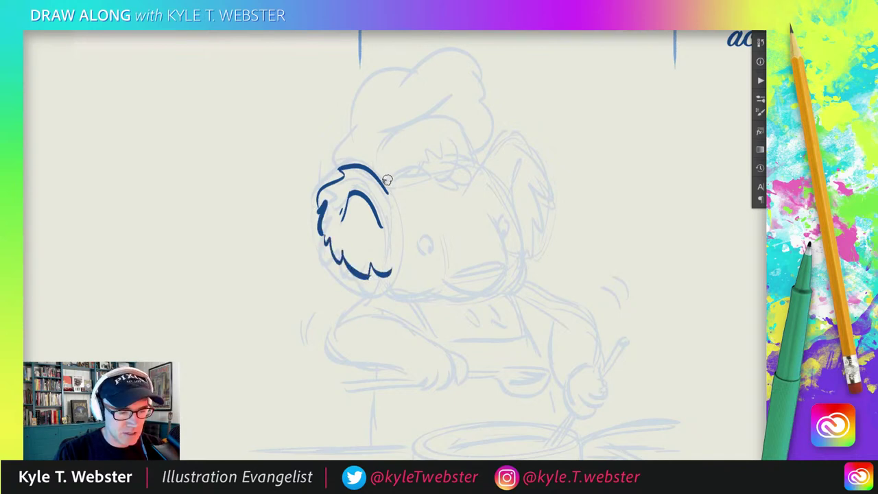
mouse_move(384, 185)
mouse_down()
mouse_move(424, 166)
mouse_move(452, 198)
mouse_move(466, 171)
mouse_move(448, 151)
mouse_move(451, 161)
mouse_move(455, 147)
mouse_move(423, 163)
mouse_move(432, 132)
mouse_up()
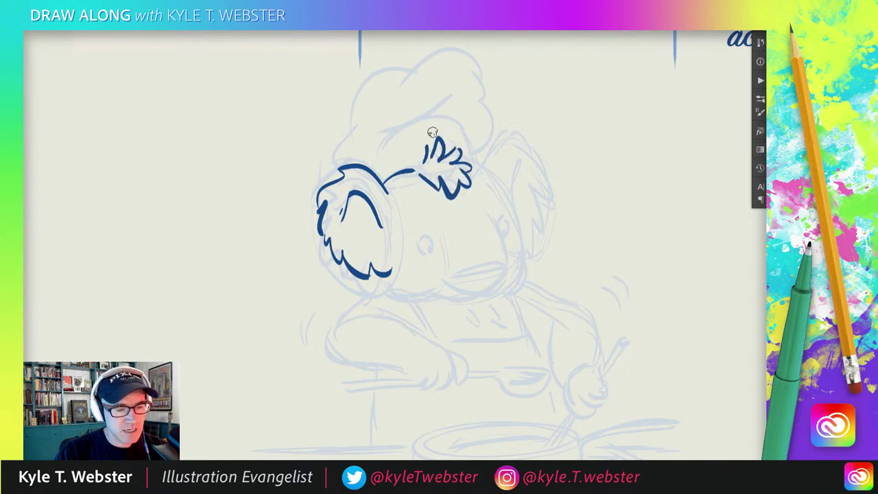
scroll(432, 133, right, 2)
Ink the head's right side, mouth mark, a small curve, the left eyebrow and the chin line.
mouse_move(442, 174)
mouse_down()
mouse_move(473, 205)
mouse_move(488, 253)
mouse_move(453, 293)
mouse_move(411, 282)
mouse_move(457, 291)
mouse_move(472, 277)
mouse_move(451, 208)
mouse_up()
mouse_move(411, 276)
mouse_down()
mouse_move(403, 237)
mouse_move(392, 250)
mouse_up()
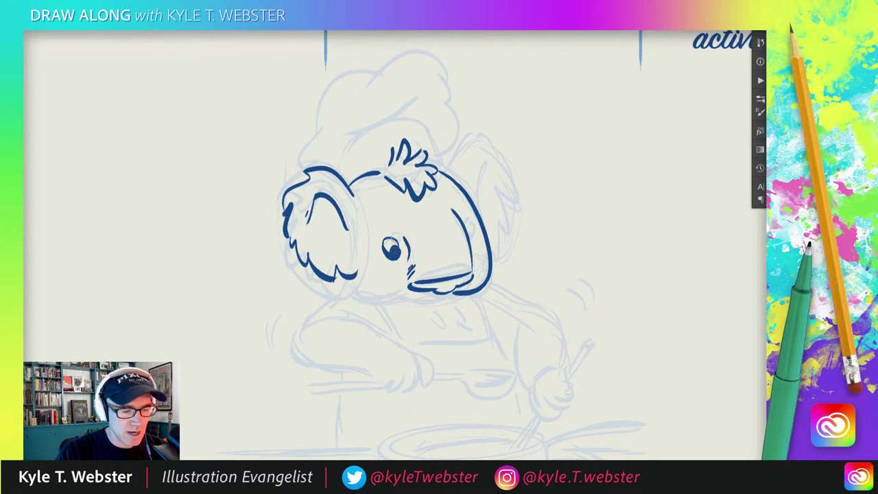
drag(473, 227, 473, 241)
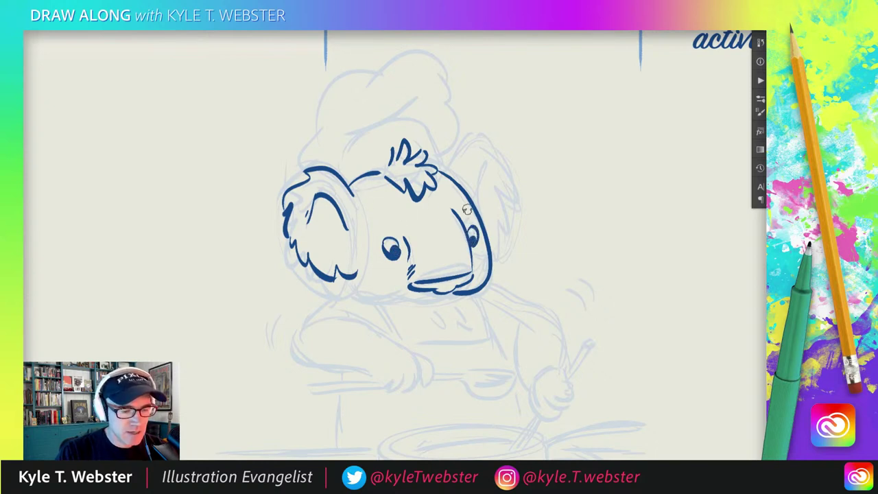
drag(381, 217, 401, 219)
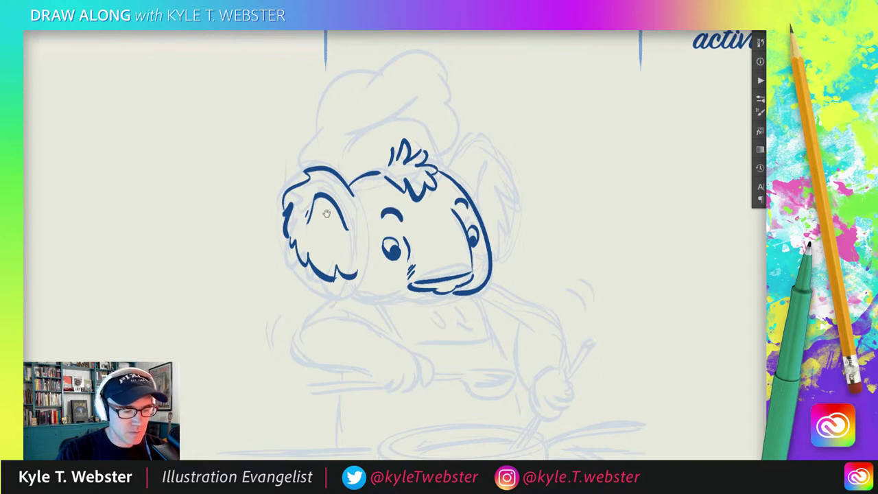
scroll(327, 213, down, 1)
mouse_move(336, 263)
mouse_down()
mouse_move(417, 277)
mouse_move(414, 268)
mouse_move(432, 269)
mouse_move(401, 273)
mouse_move(449, 264)
mouse_up()
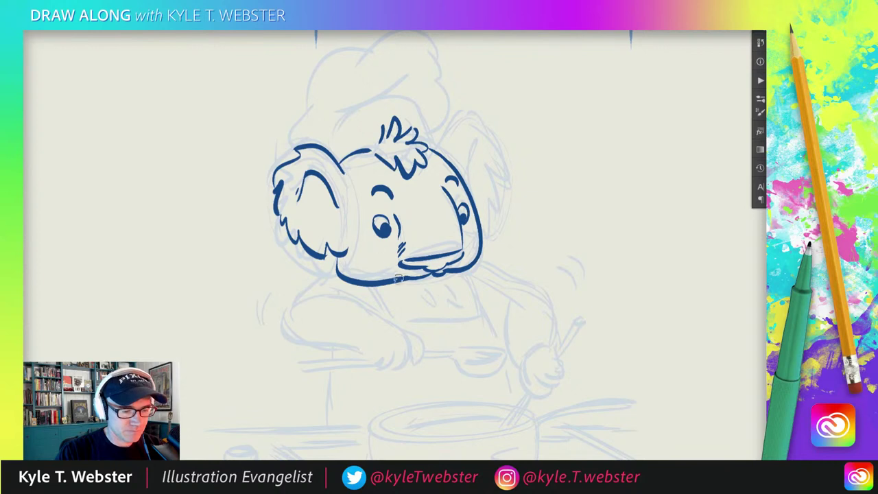
Ink the right ear outline and fur strokes inside both ears.
mouse_move(418, 198)
mouse_down()
mouse_move(406, 204)
mouse_move(393, 238)
mouse_up()
mouse_move(410, 194)
mouse_down()
mouse_move(462, 172)
mouse_move(471, 227)
mouse_move(459, 264)
mouse_up()
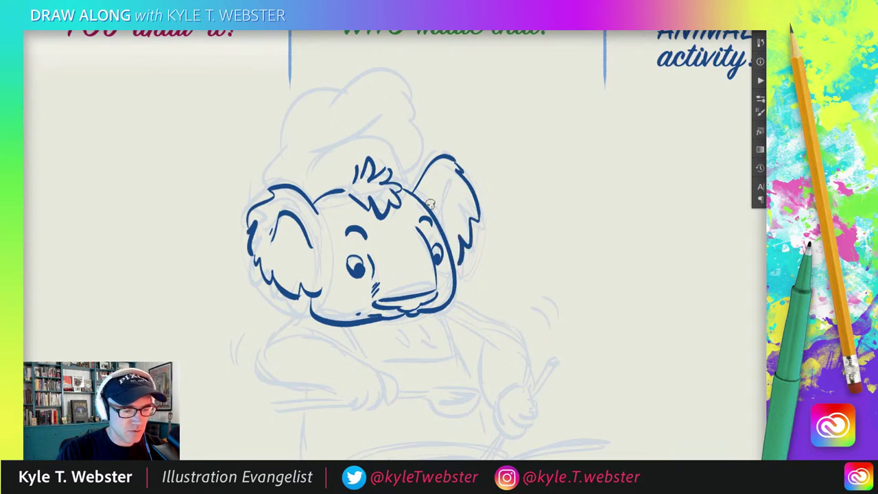
mouse_move(431, 203)
mouse_down()
mouse_move(448, 178)
mouse_move(445, 199)
mouse_move(446, 187)
mouse_move(444, 208)
mouse_up()
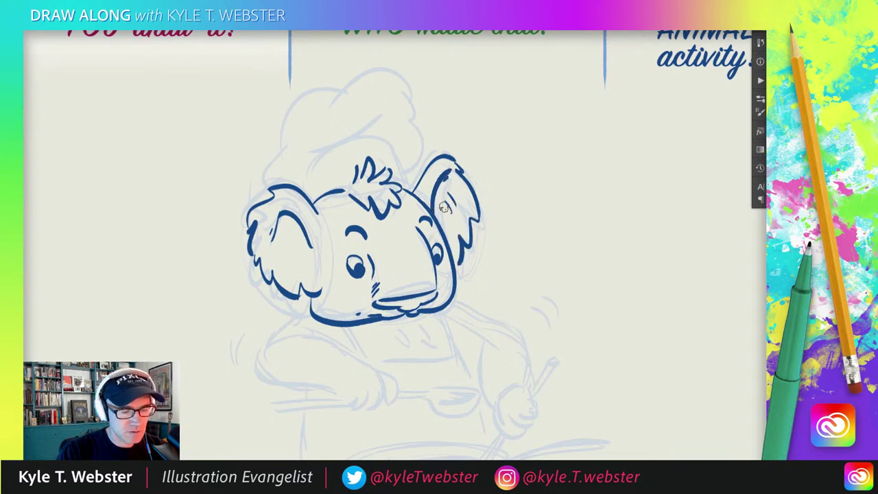
drag(274, 235, 289, 259)
drag(305, 203, 322, 236)
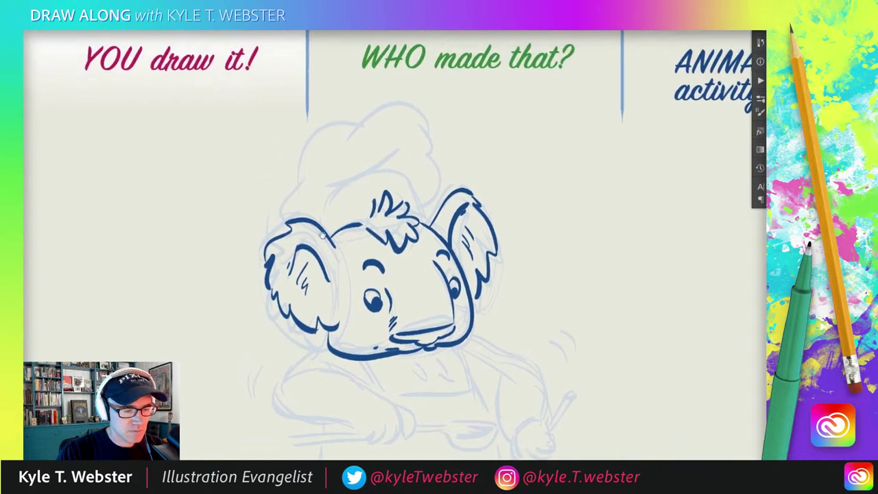
Ink an arc over the head, the chef hat's right side and its band.
mouse_move(428, 221)
mouse_down()
mouse_move(400, 168)
mouse_move(410, 181)
mouse_move(389, 173)
mouse_move(331, 197)
mouse_up()
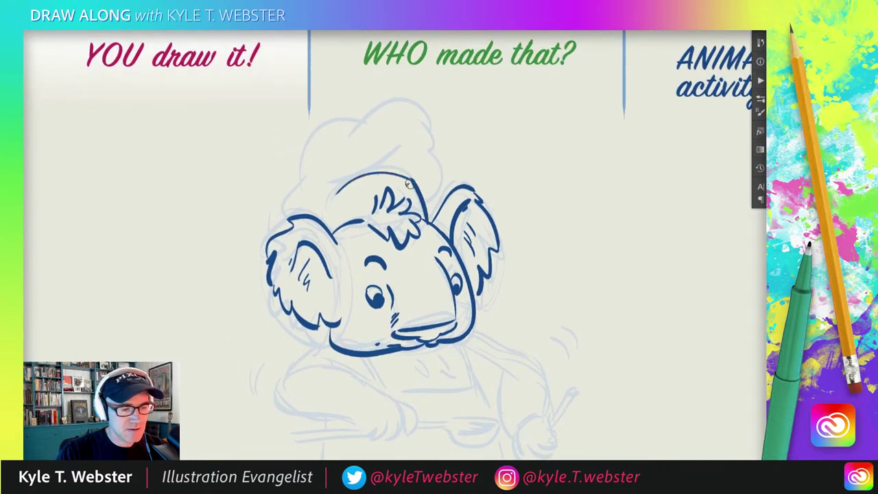
mouse_move(423, 203)
mouse_down()
mouse_move(436, 116)
mouse_move(354, 103)
mouse_move(331, 136)
mouse_move(287, 167)
mouse_move(308, 190)
mouse_move(300, 209)
mouse_up()
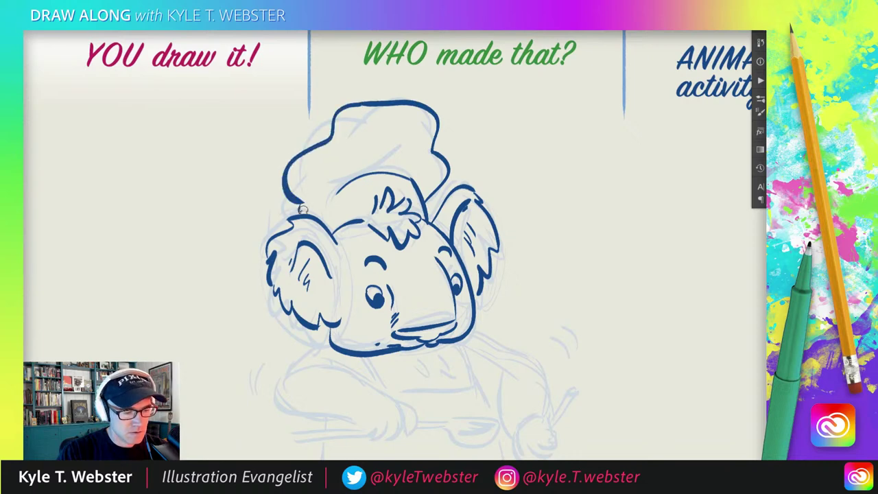
drag(410, 165, 333, 172)
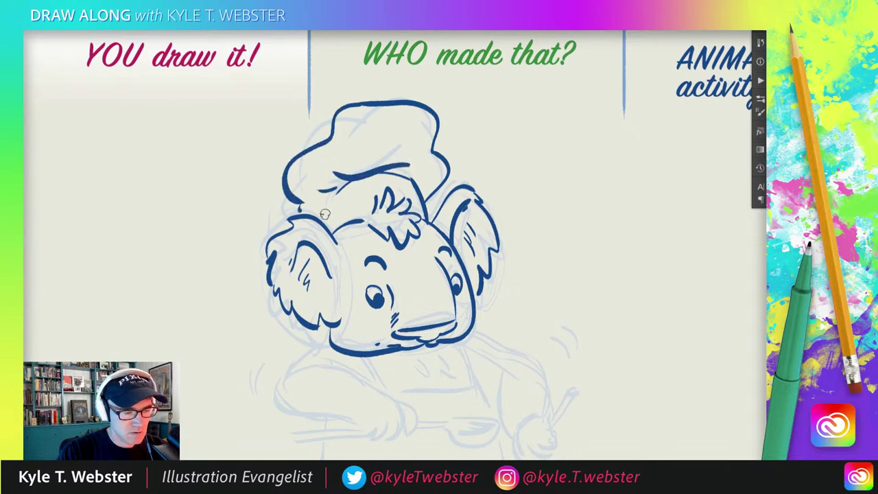
scroll(295, 247, down, 3)
scroll(286, 221, up, 3)
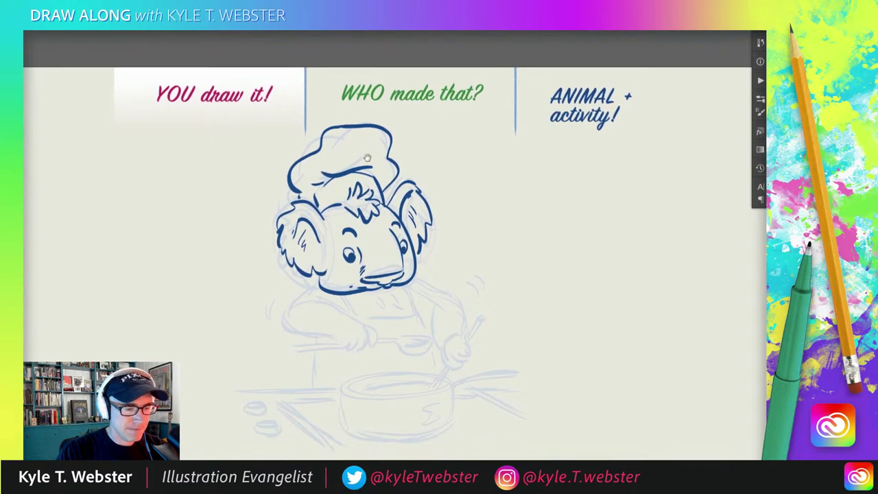
Ink the chin stroke, back and shoulder curves, and the spoon under the paw, undoing misplaced strokes.
scroll(300, 257, down, 5)
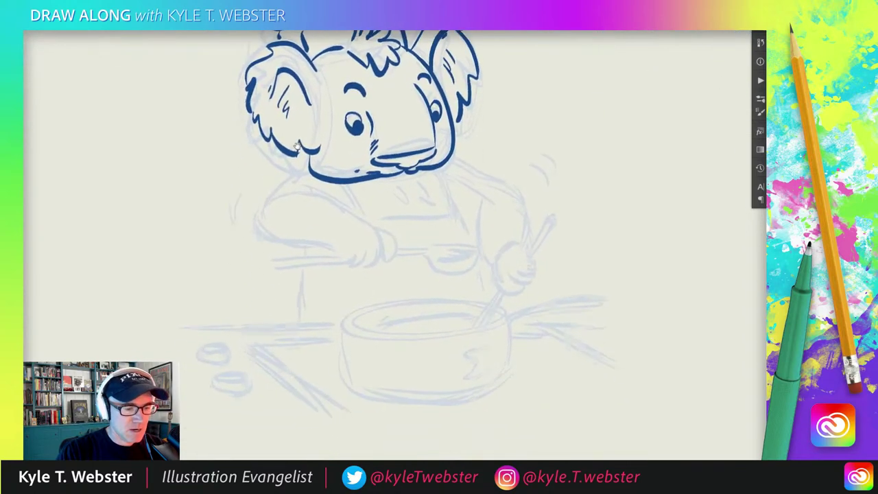
drag(310, 166, 294, 158)
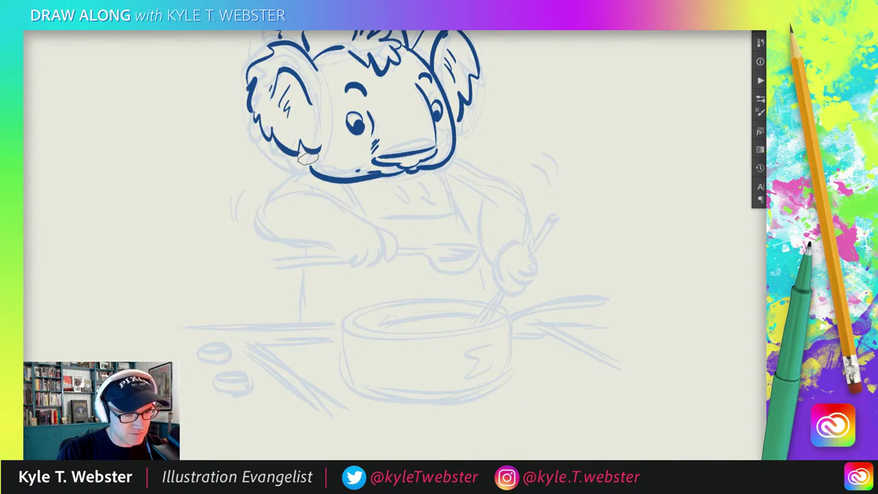
mouse_move(310, 169)
mouse_down()
mouse_move(313, 150)
mouse_move(260, 196)
mouse_move(274, 218)
mouse_move(346, 229)
mouse_move(339, 229)
mouse_move(349, 243)
mouse_move(399, 236)
mouse_move(399, 216)
mouse_move(377, 206)
mouse_up()
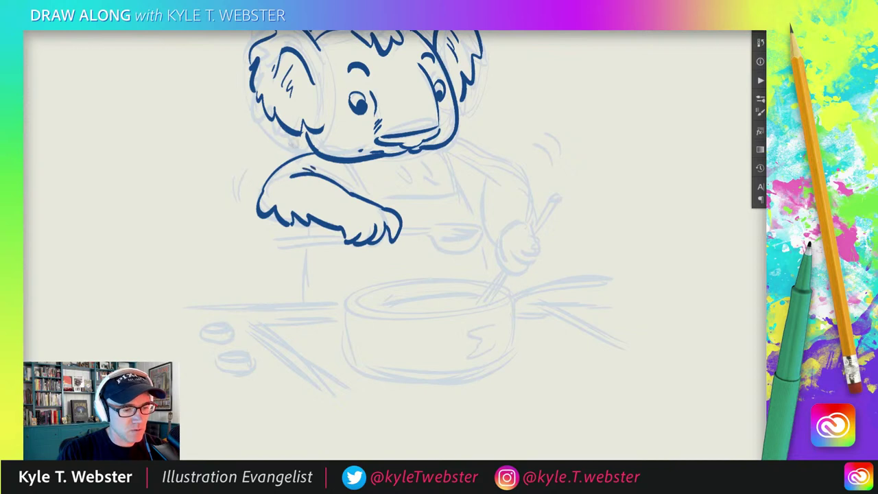
scroll(309, 147, right, 2)
mouse_move(439, 143)
mouse_down()
mouse_move(478, 165)
mouse_move(504, 198)
mouse_move(509, 186)
mouse_move(511, 207)
mouse_move(468, 182)
mouse_up()
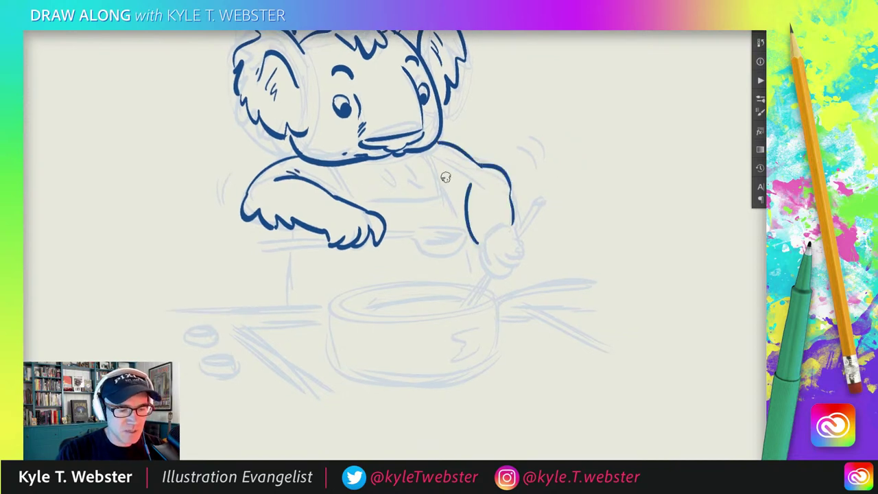
key(ctrl+z)
key(ctrl+z)
key(ctrl+z)
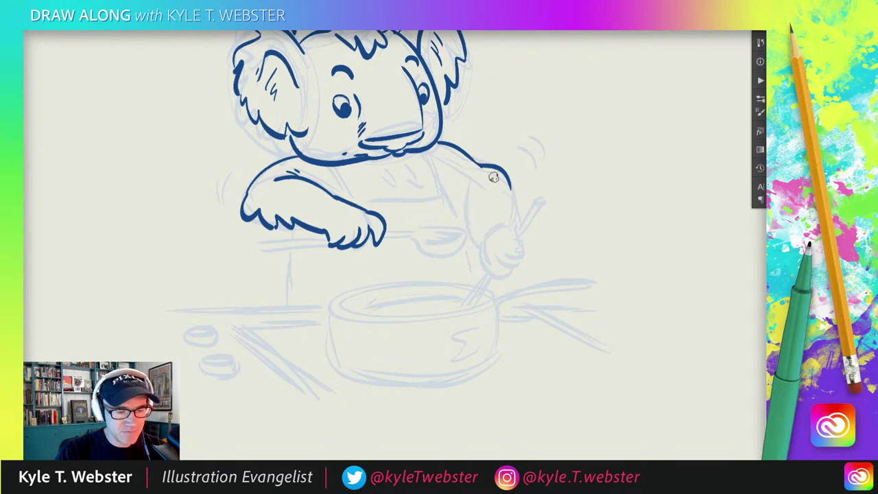
mouse_move(480, 165)
mouse_down()
mouse_move(510, 195)
mouse_move(509, 215)
mouse_move(468, 215)
mouse_move(479, 245)
mouse_up()
key(ctrl+z)
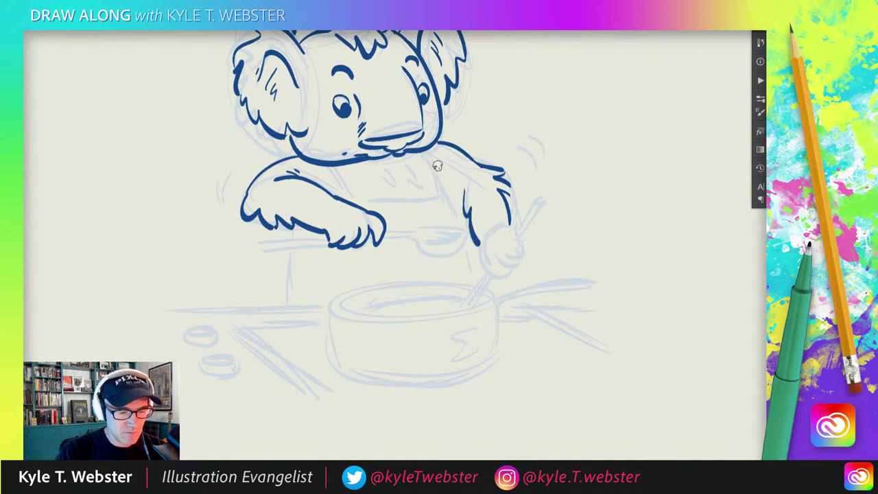
mouse_move(428, 153)
mouse_down()
mouse_move(443, 185)
mouse_move(332, 195)
mouse_up()
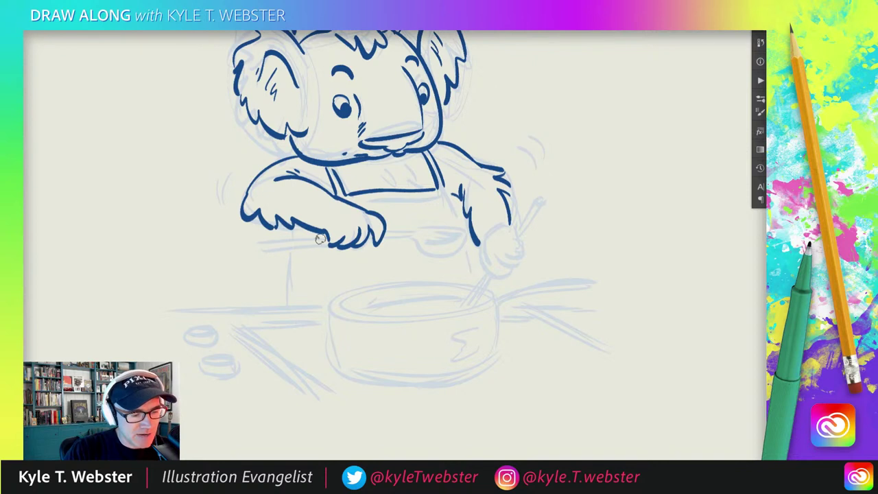
mouse_move(323, 238)
mouse_down()
mouse_move(259, 250)
mouse_move(464, 231)
mouse_move(414, 238)
mouse_move(453, 235)
mouse_up()
Fill in the spoon bowl and ink the left and right lines below it.
drag(452, 233, 420, 238)
mouse_move(334, 199)
mouse_down()
mouse_move(277, 175)
mouse_move(279, 159)
mouse_up()
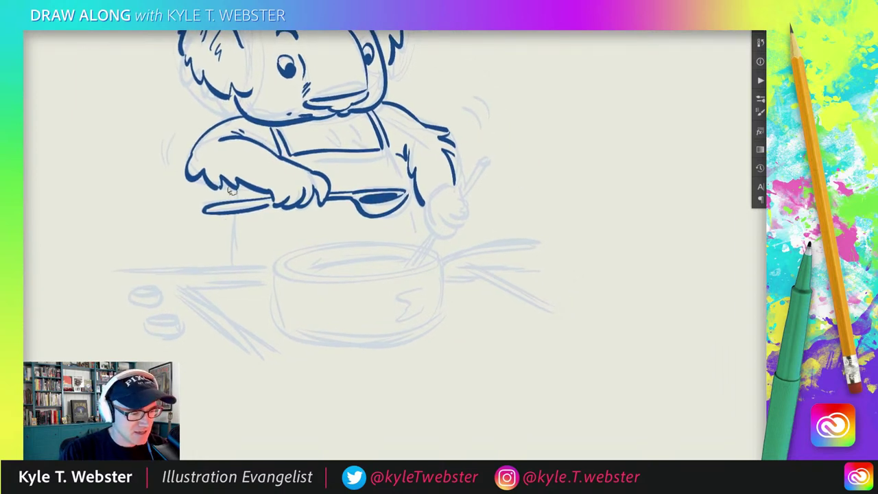
drag(227, 217, 228, 261)
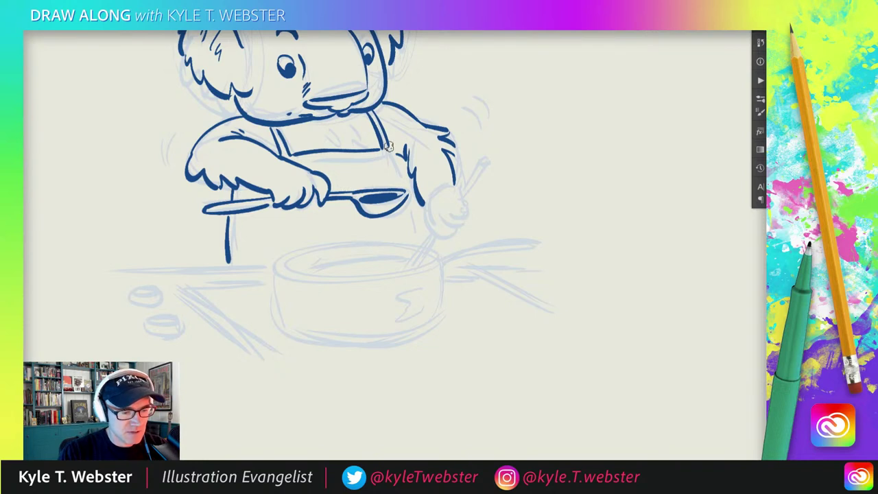
drag(410, 204, 412, 242)
Ink the koala's right hand holding the stirring spoon, extending its handle into the pot.
drag(291, 170, 345, 177)
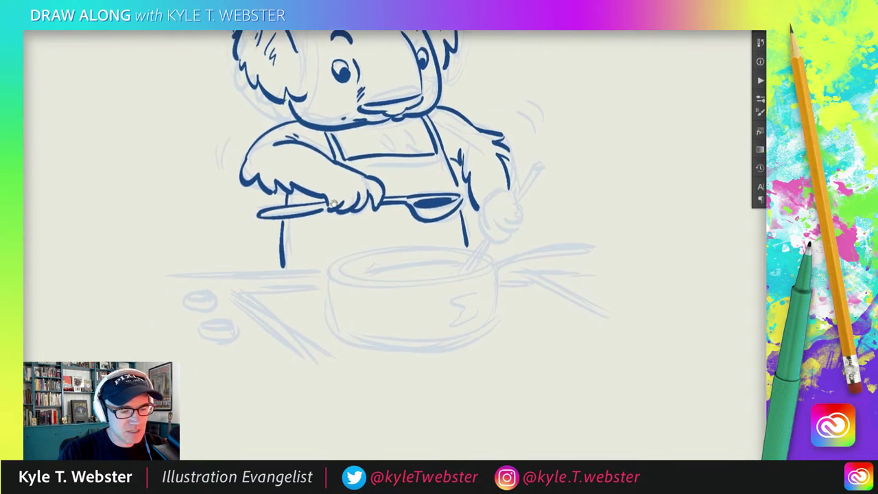
mouse_move(480, 197)
mouse_down()
mouse_move(501, 236)
mouse_move(503, 204)
mouse_move(509, 216)
mouse_move(541, 167)
mouse_up()
drag(517, 212, 543, 167)
drag(417, 163, 420, 143)
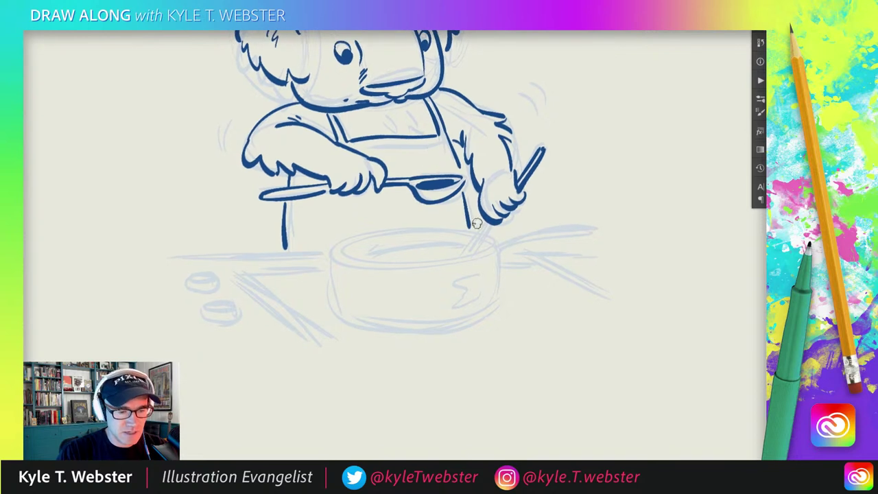
drag(488, 221, 474, 245)
mouse_move(491, 224)
mouse_down()
mouse_move(476, 246)
mouse_move(441, 229)
mouse_move(339, 247)
mouse_move(395, 261)
mouse_move(491, 247)
mouse_move(363, 253)
mouse_move(387, 233)
mouse_move(406, 248)
mouse_up()
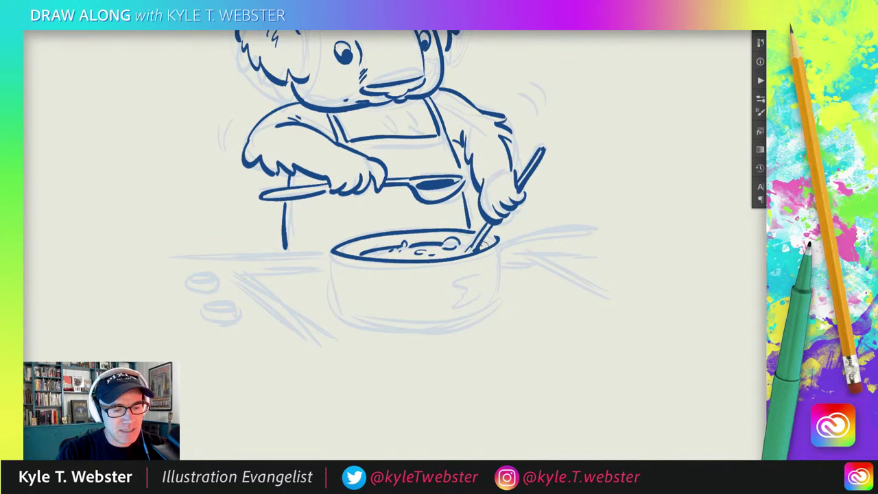
Trace the saucepan's sides, bottom and long handle, then redraw a table line left of the pot.
mouse_move(330, 251)
mouse_down()
mouse_move(340, 312)
mouse_move(403, 333)
mouse_move(463, 330)
mouse_up()
drag(499, 244, 480, 321)
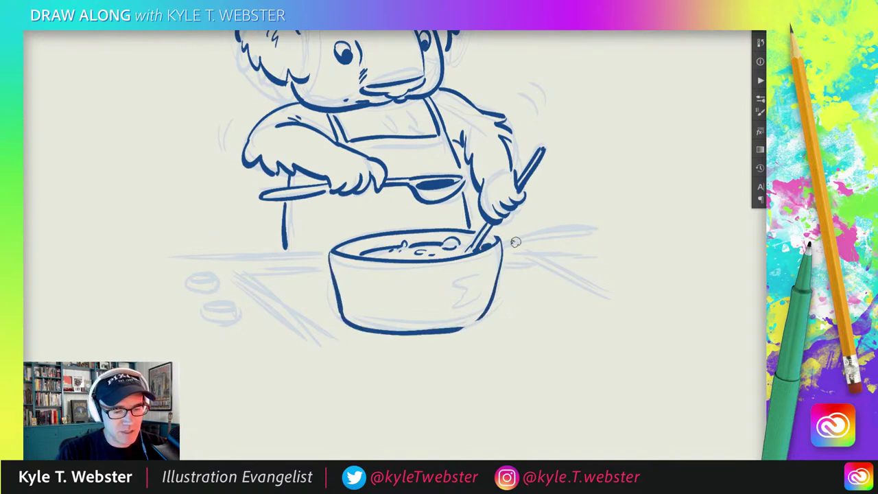
mouse_move(504, 251)
mouse_down()
mouse_move(586, 237)
mouse_move(506, 252)
mouse_up()
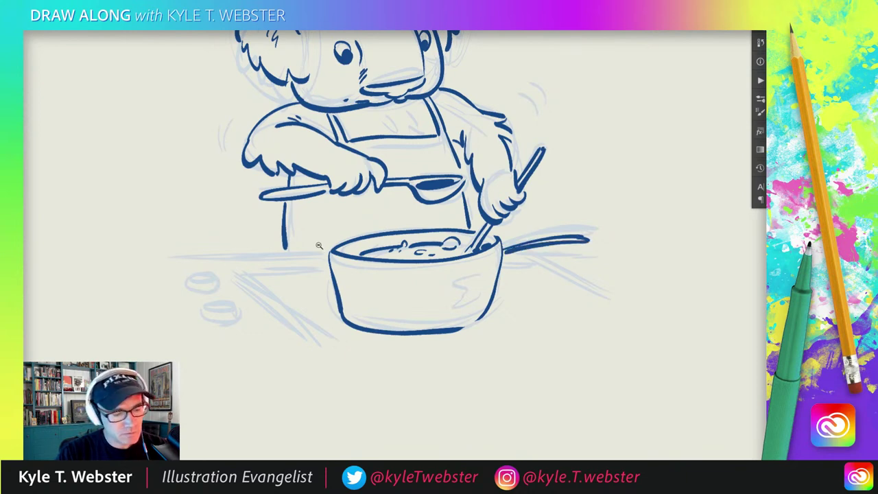
key(ctrl+minus)
drag(371, 262, 317, 268)
key(ctrl+z)
mouse_move(370, 259)
mouse_down()
mouse_move(323, 264)
mouse_move(355, 303)
mouse_up()
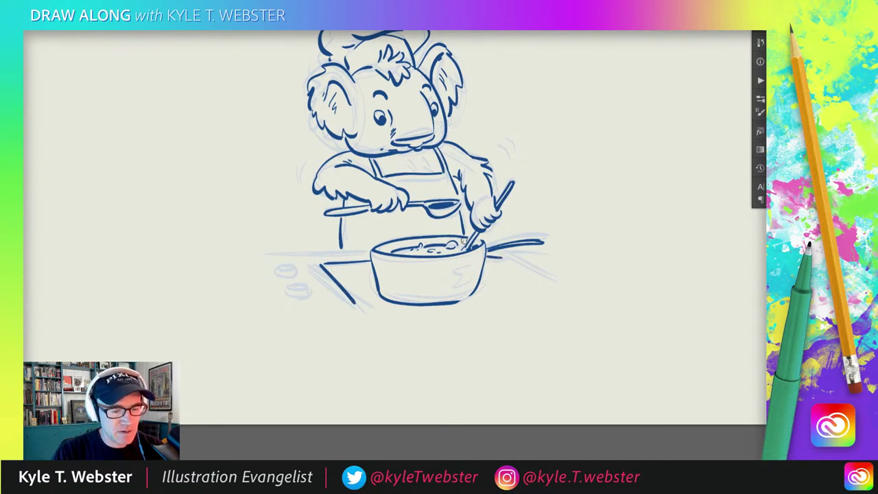
Ink the diagonal and horizontal table edges, a small jar, and motion lines beside the arm.
drag(500, 257, 535, 279)
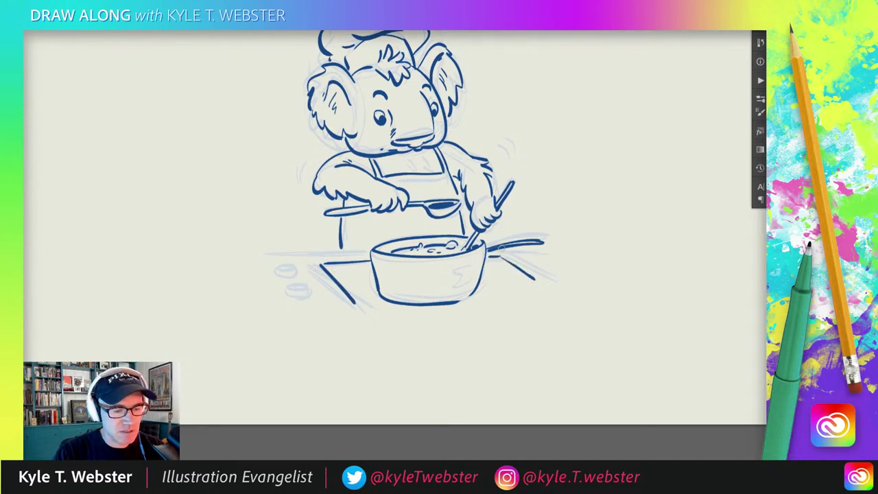
drag(367, 254, 258, 256)
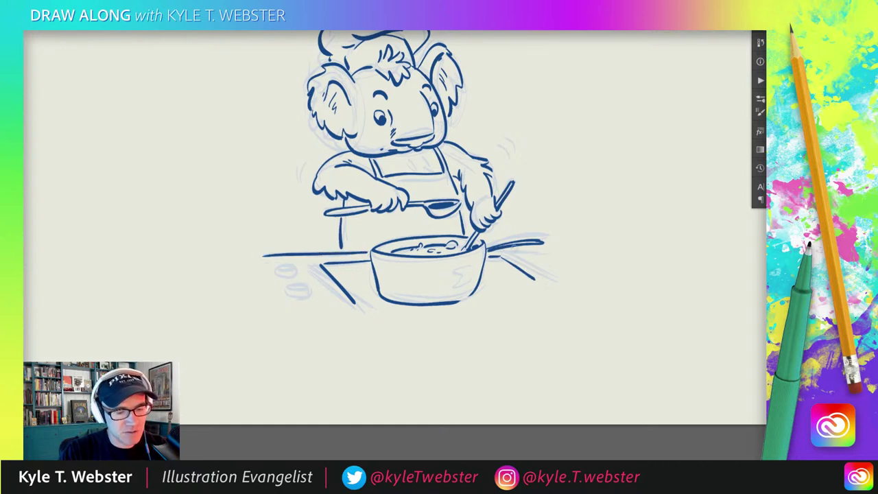
drag(544, 251, 502, 253)
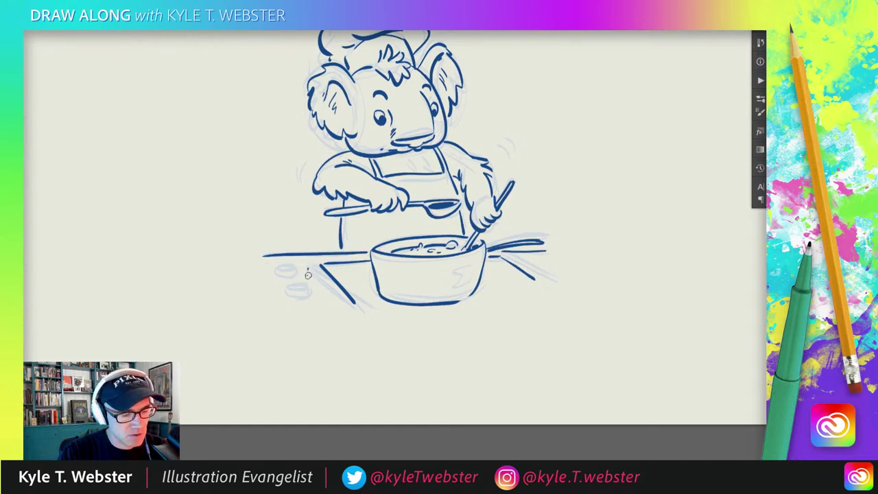
mouse_move(308, 269)
mouse_down()
mouse_move(290, 272)
mouse_move(301, 291)
mouse_up()
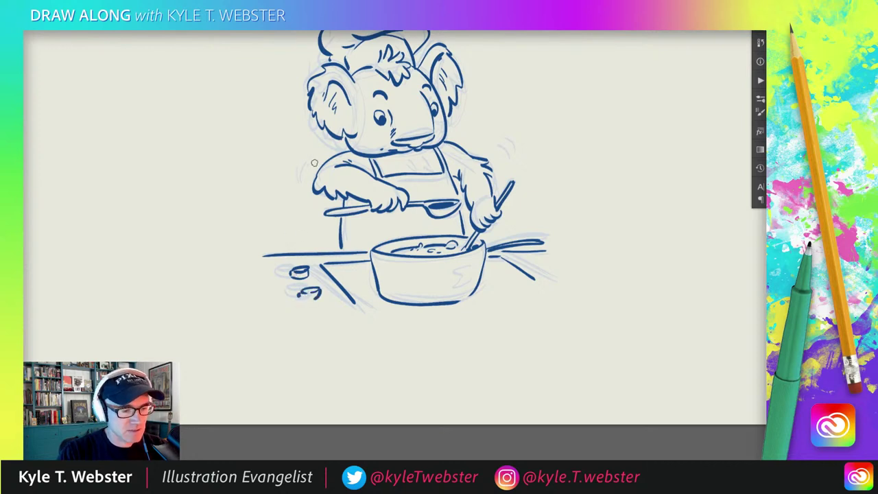
drag(293, 163, 285, 190)
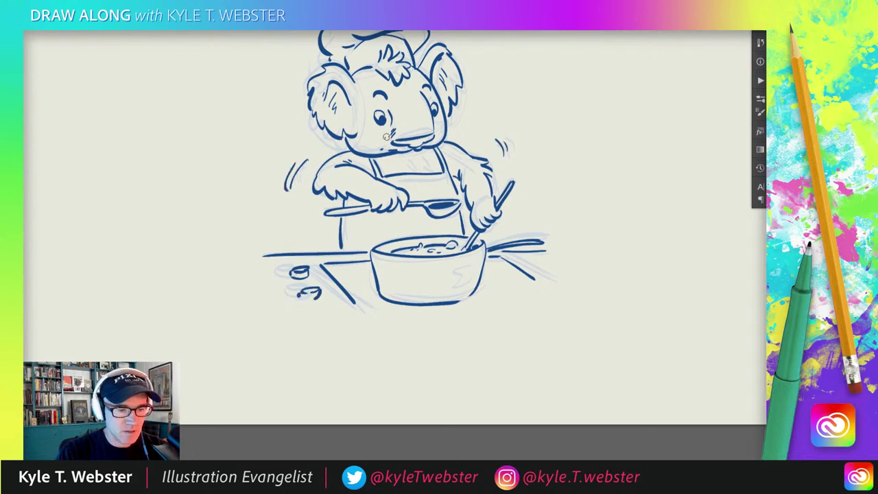
scroll(386, 136, down, 3)
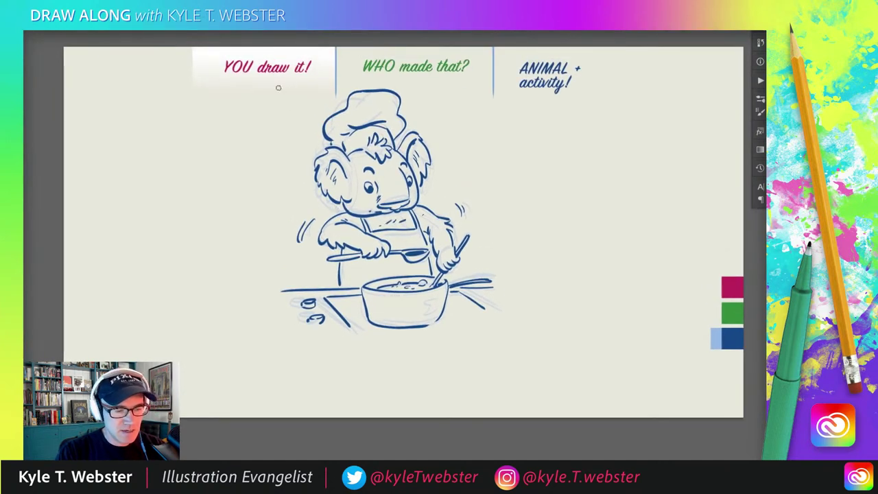
Hide the light-blue sketch layer with Ctrl+3.
key(ctrl+3)
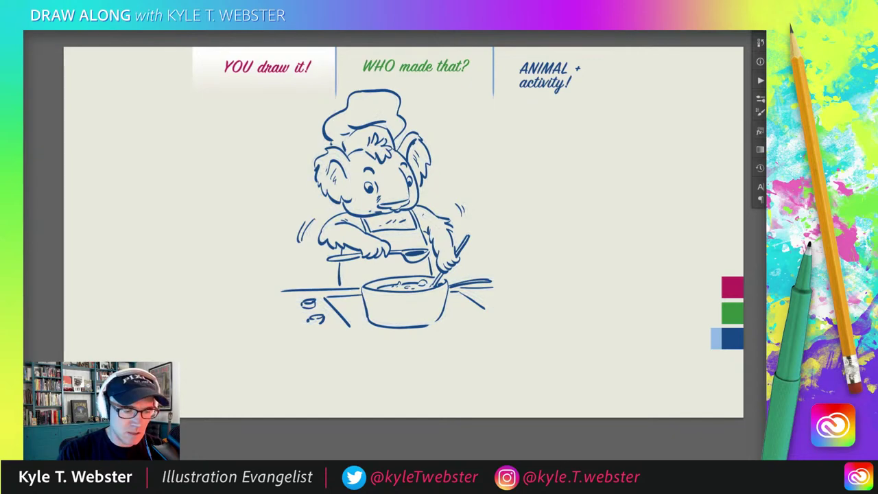
Move the inked koala chef left and down on the page.
drag(336, 224, 277, 236)
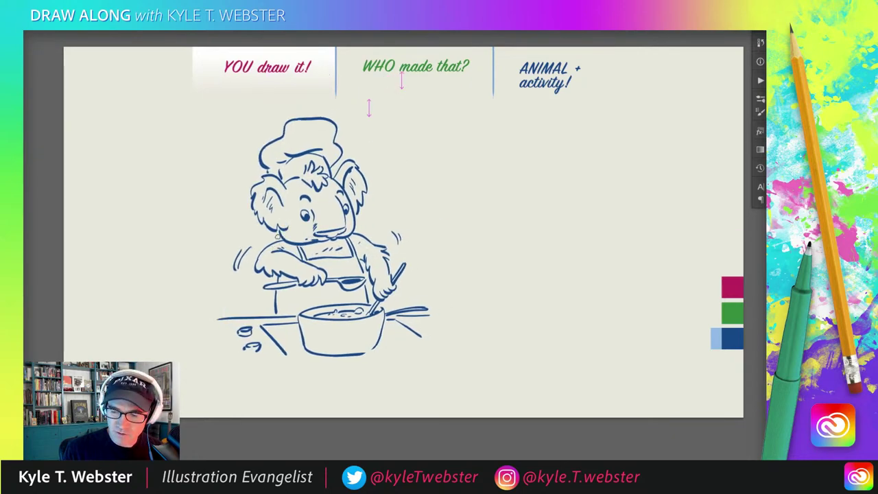